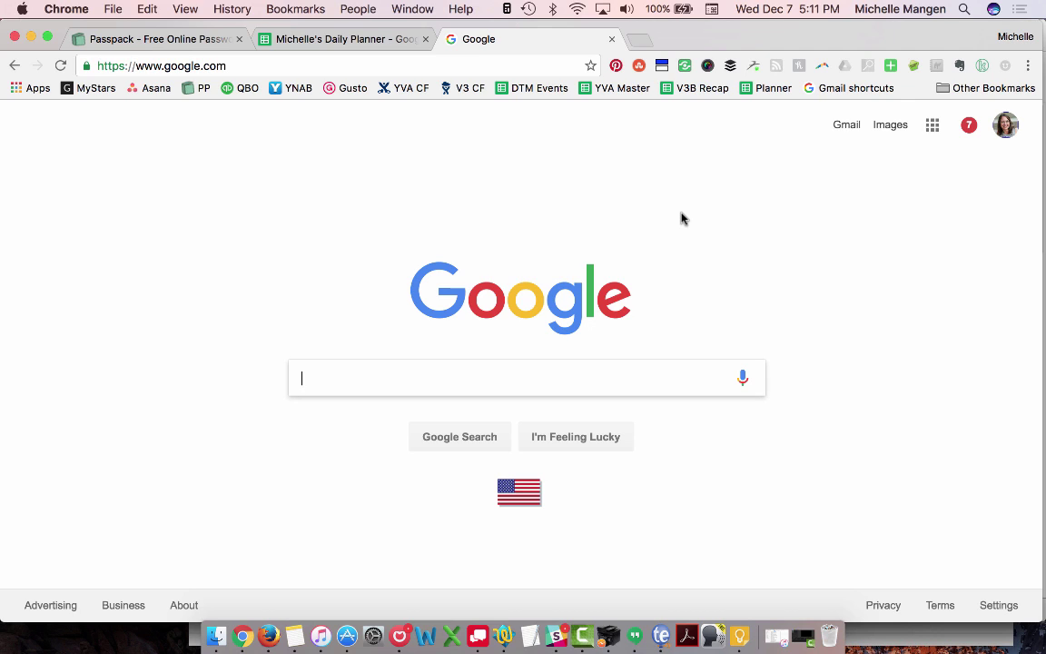
# Step: Go to Google Drive and create a new blank Google Form
pyautogui.click(1017, 127)
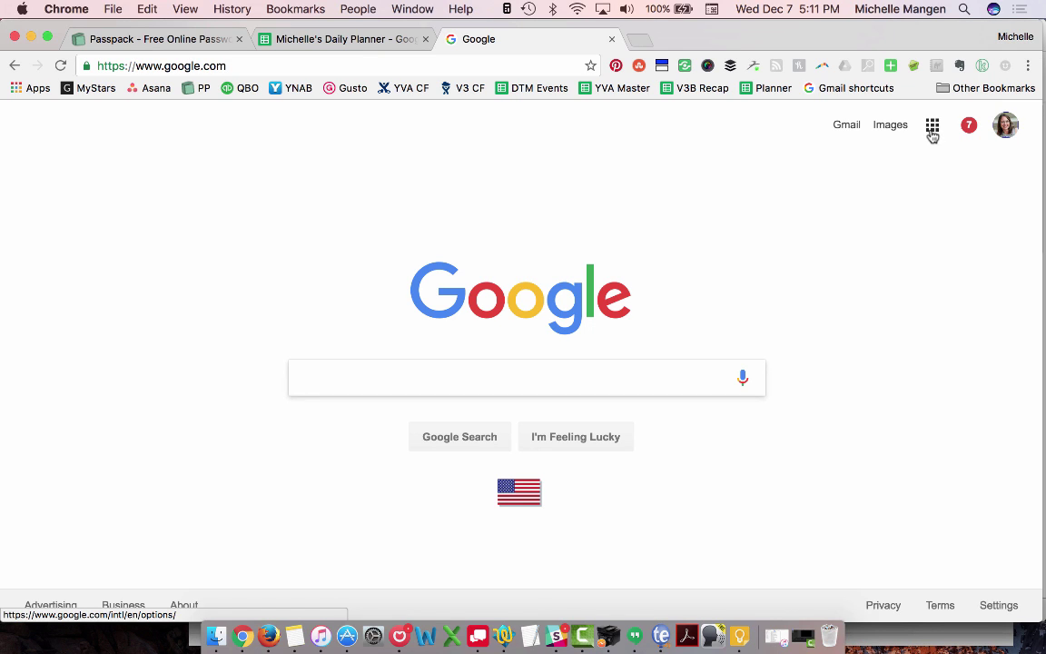
pyautogui.click(932, 129)
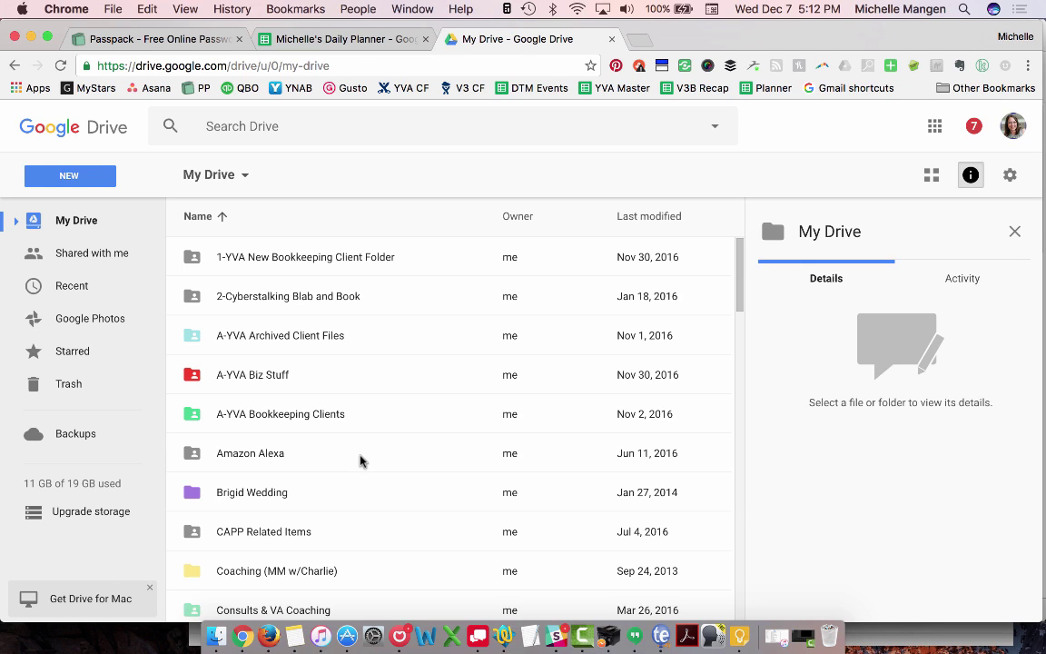
pyautogui.click(89, 177)
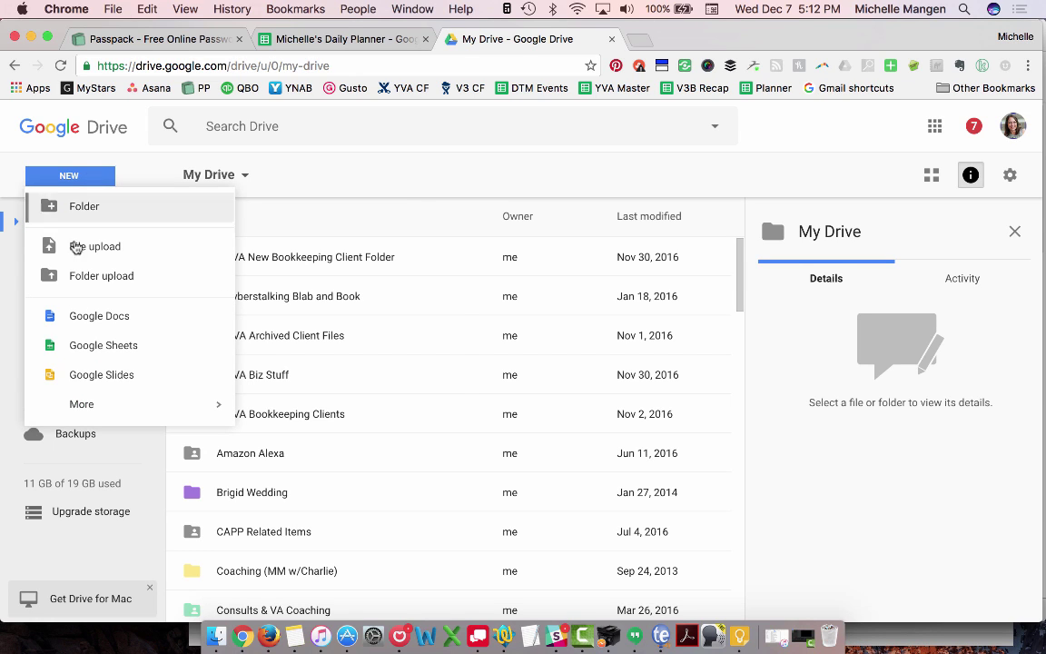
pyautogui.moveTo(89, 415)
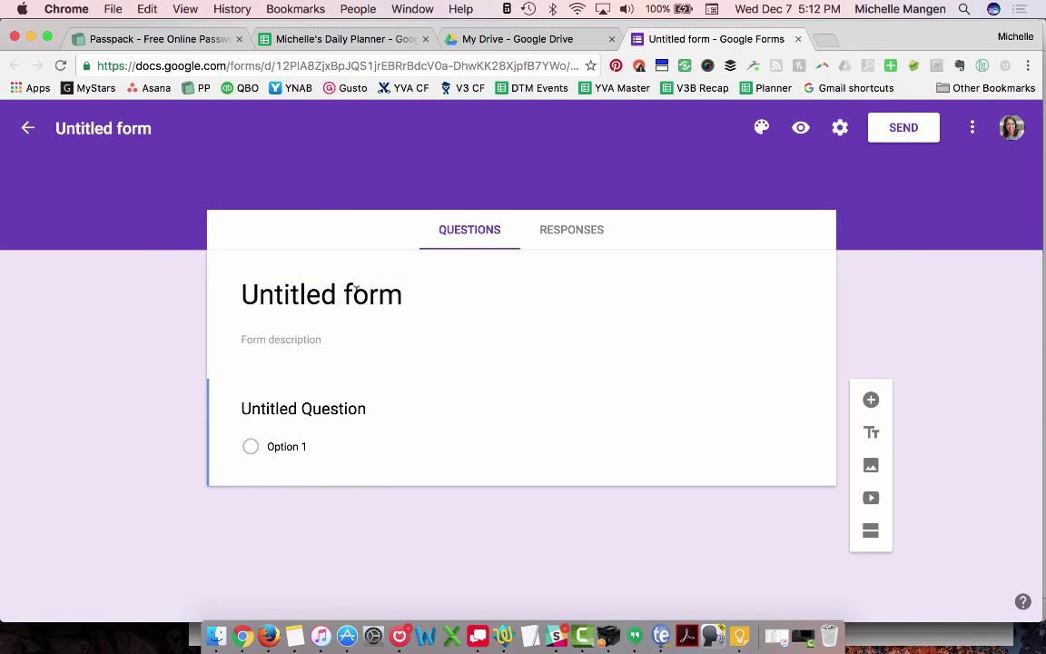
# Step: Title the form with the owner's first name in possessive form followed by "Fun Day Form"
pyautogui.click(355, 284)
pyautogui.write('Michell')
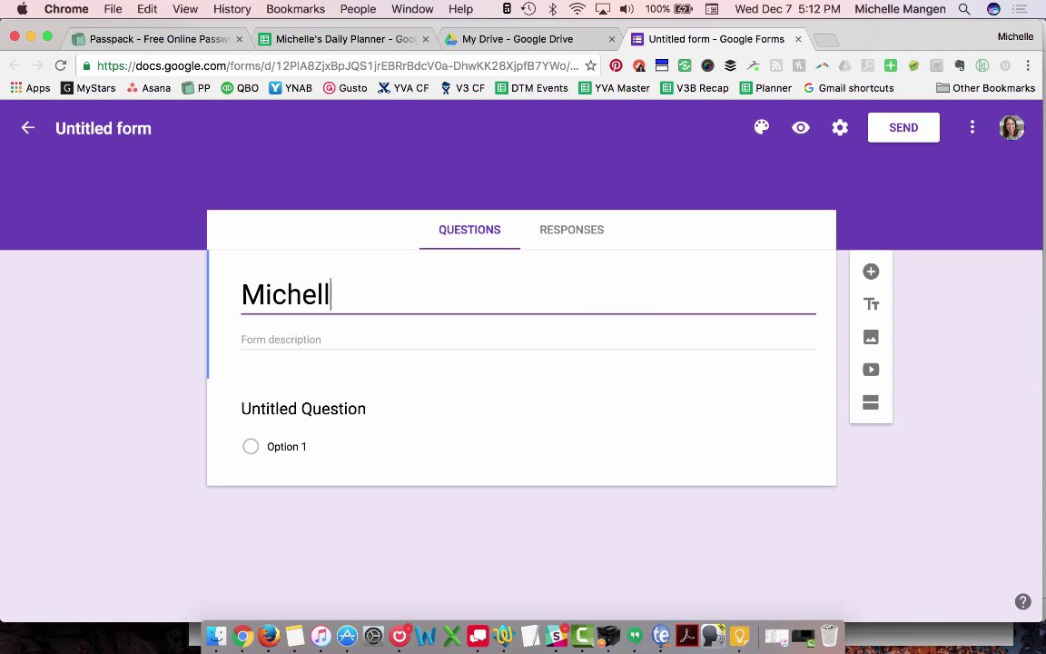
pyautogui.write("e's Fun Day")
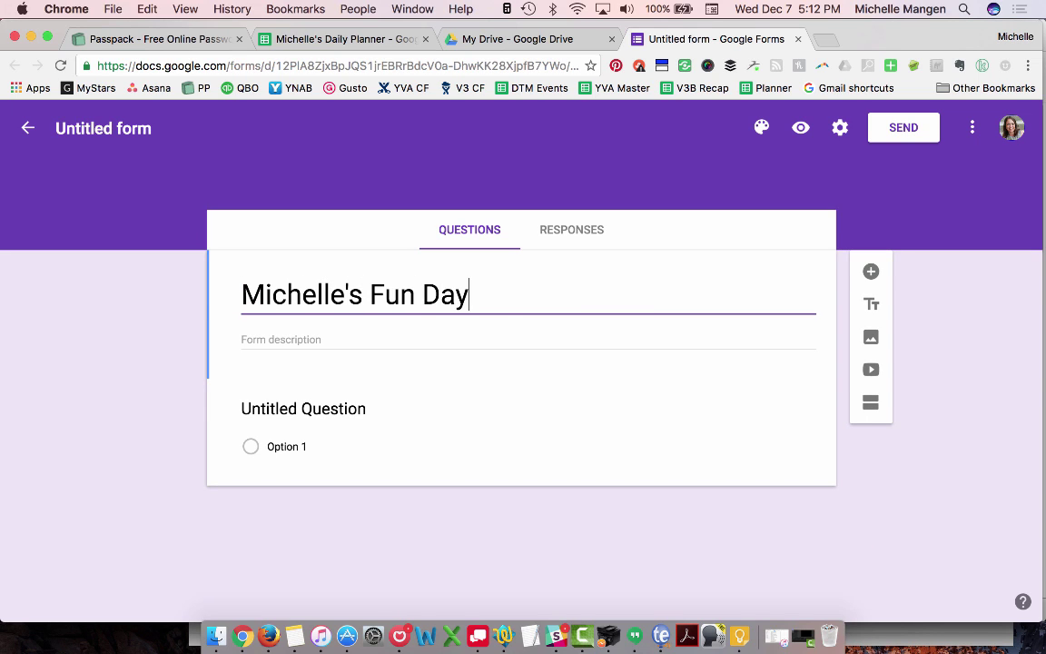
pyautogui.write(' Form')
# Step: Enter the form description "Would you like to join us for a fun day? Fill out this form!"
pyautogui.press('Tab')
pyautogui.write('Would yo')
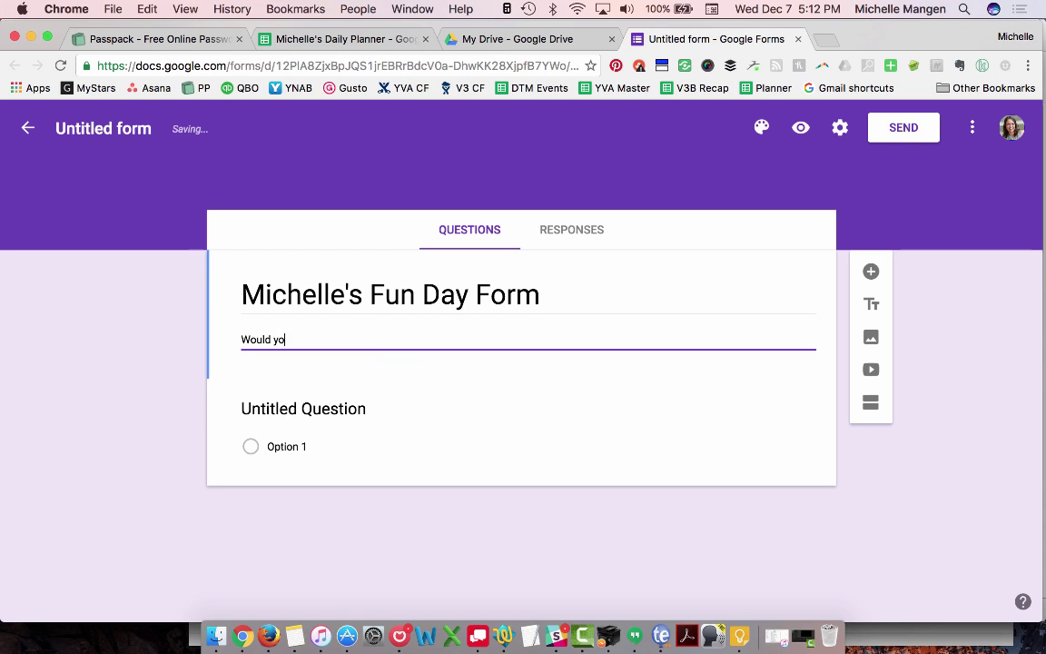
pyautogui.write('u like to join u')
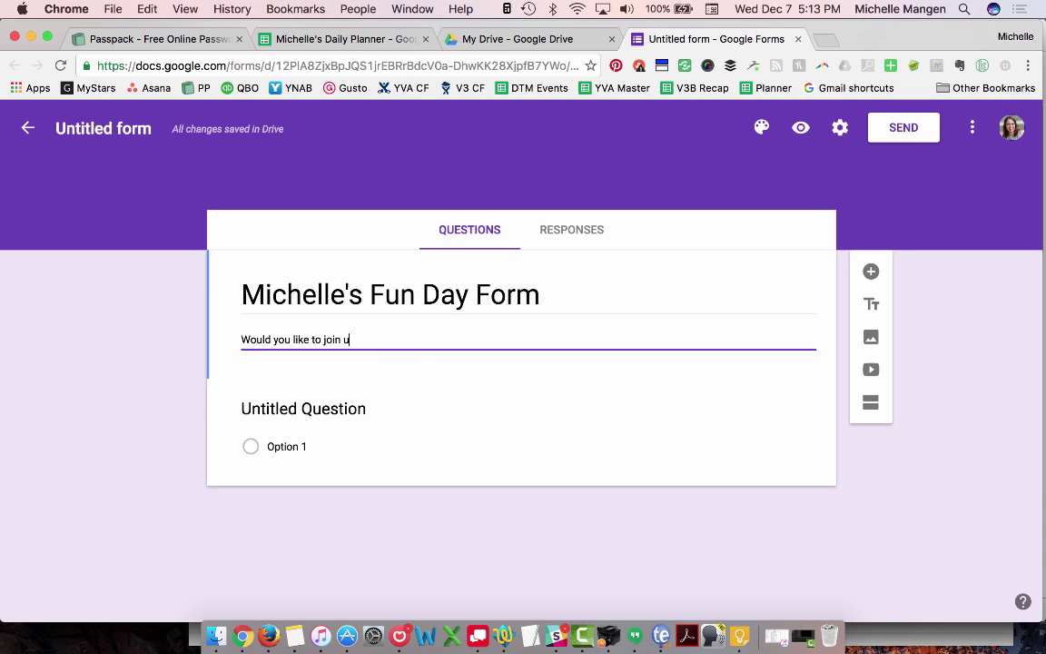
pyautogui.write('s for a fun day? Fill out this form!')
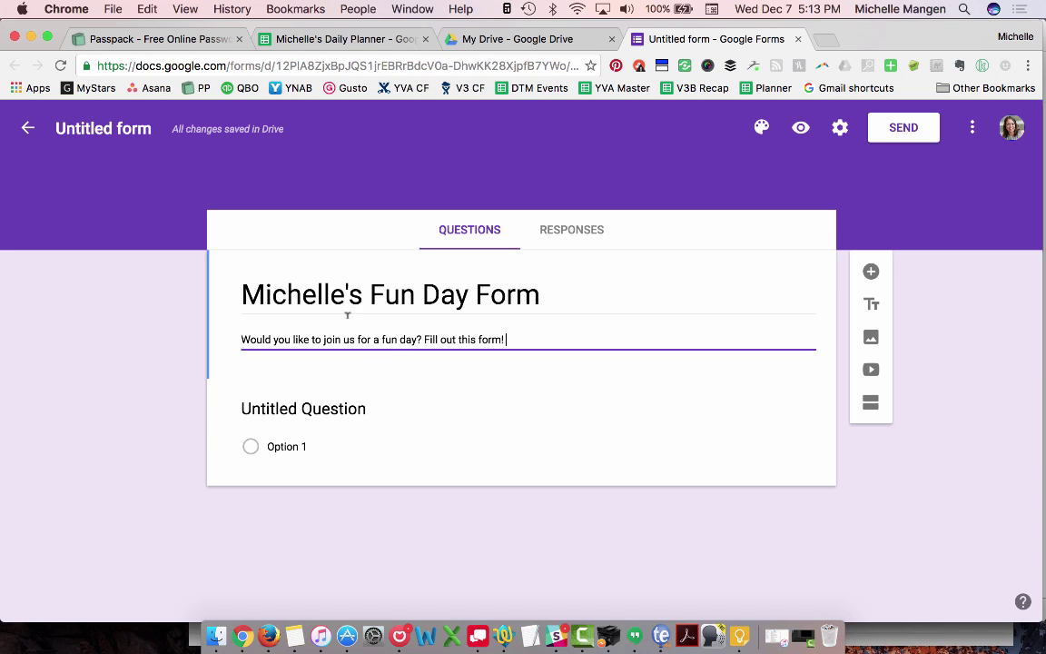
pyautogui.tripleClick(390, 295)
pyautogui.tripleClick(321, 340)
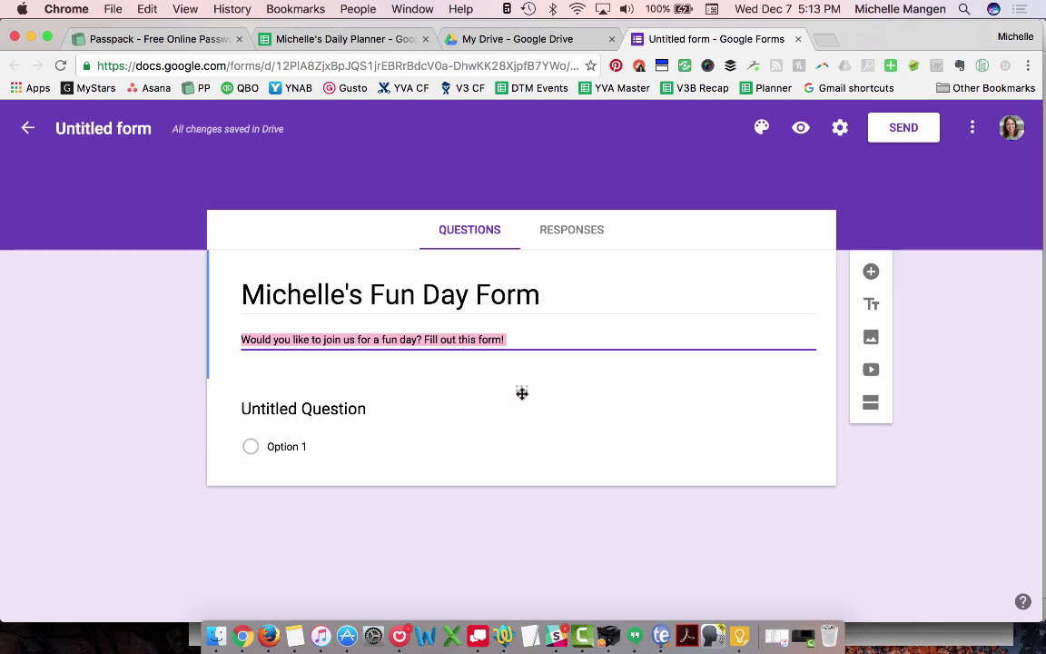
# Step: Make the untitled first question a Short answer question titled "Full Name"
pyautogui.click(381, 415)
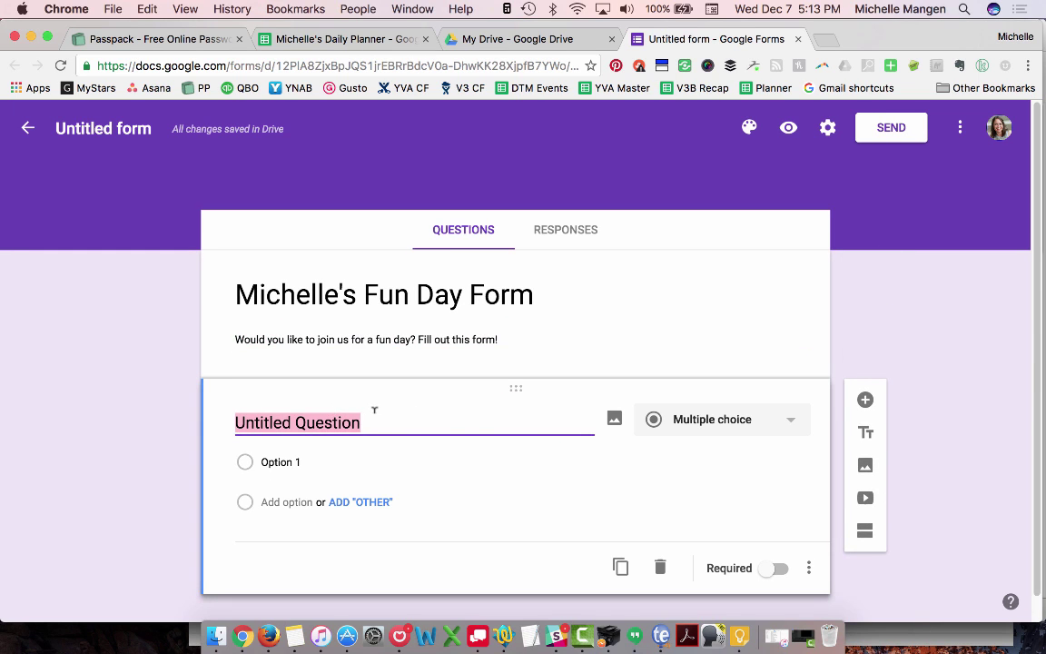
pyautogui.scroll(-1, 473, 425)
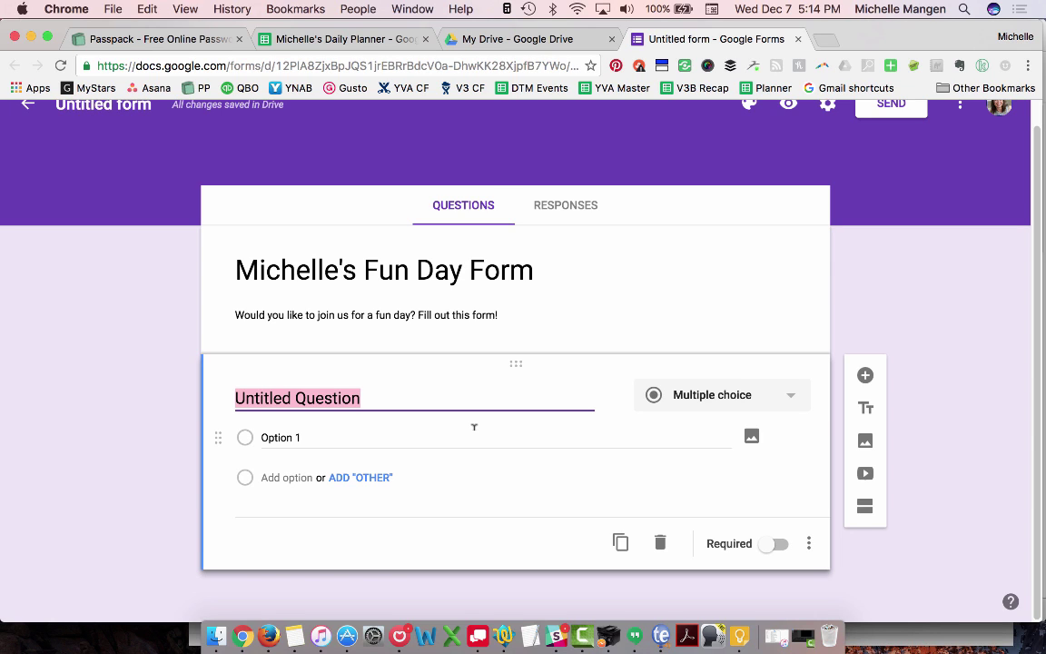
pyautogui.click(661, 406)
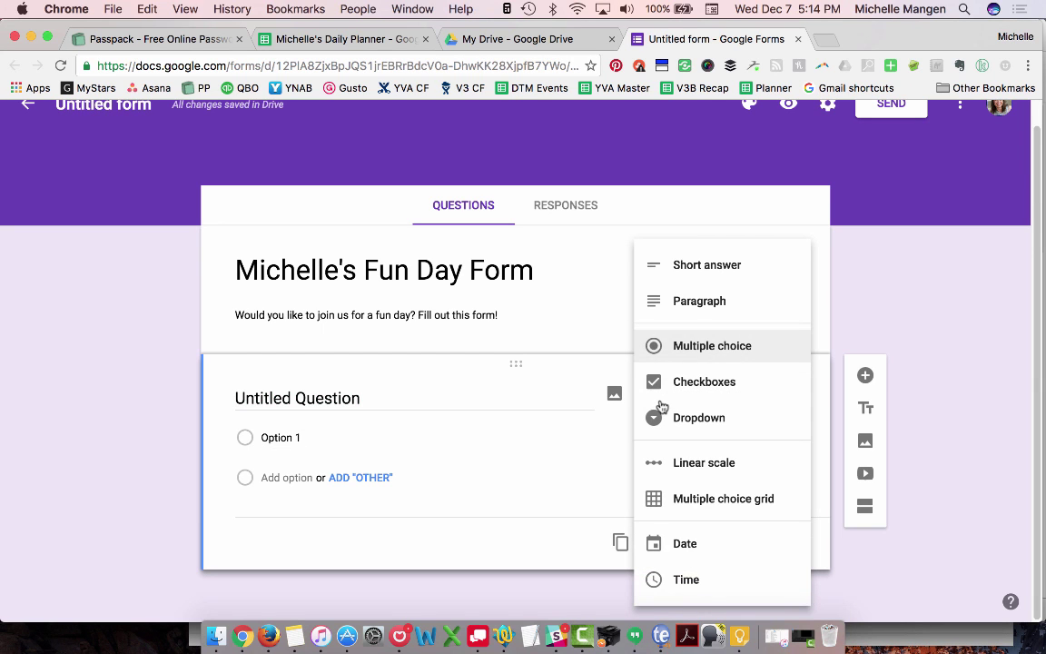
pyautogui.click(704, 266)
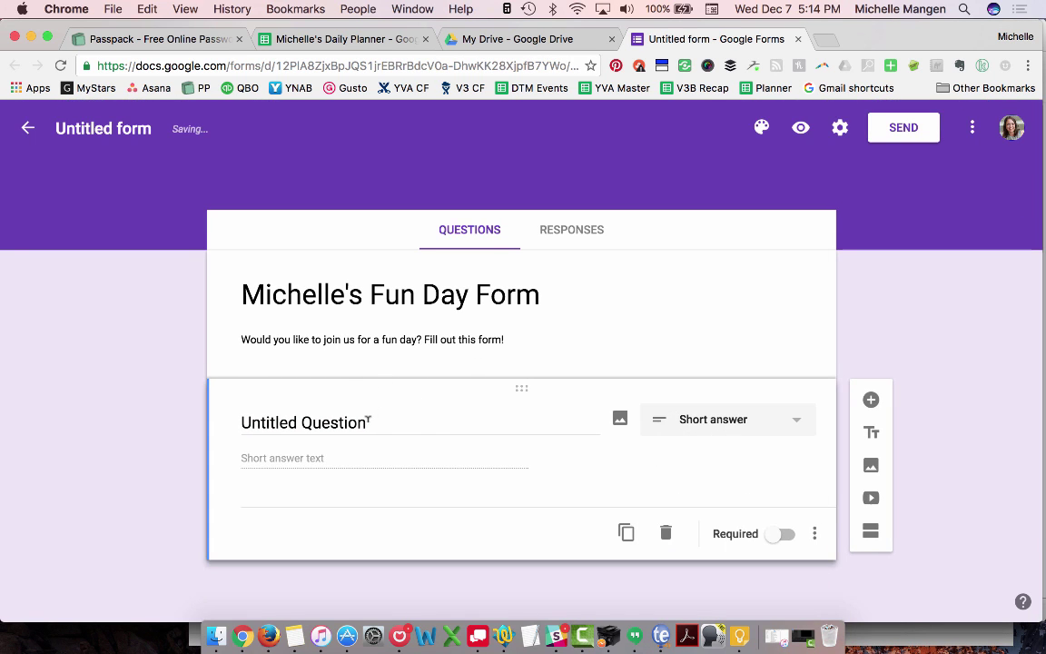
pyautogui.click(366, 421)
pyautogui.write('Name')
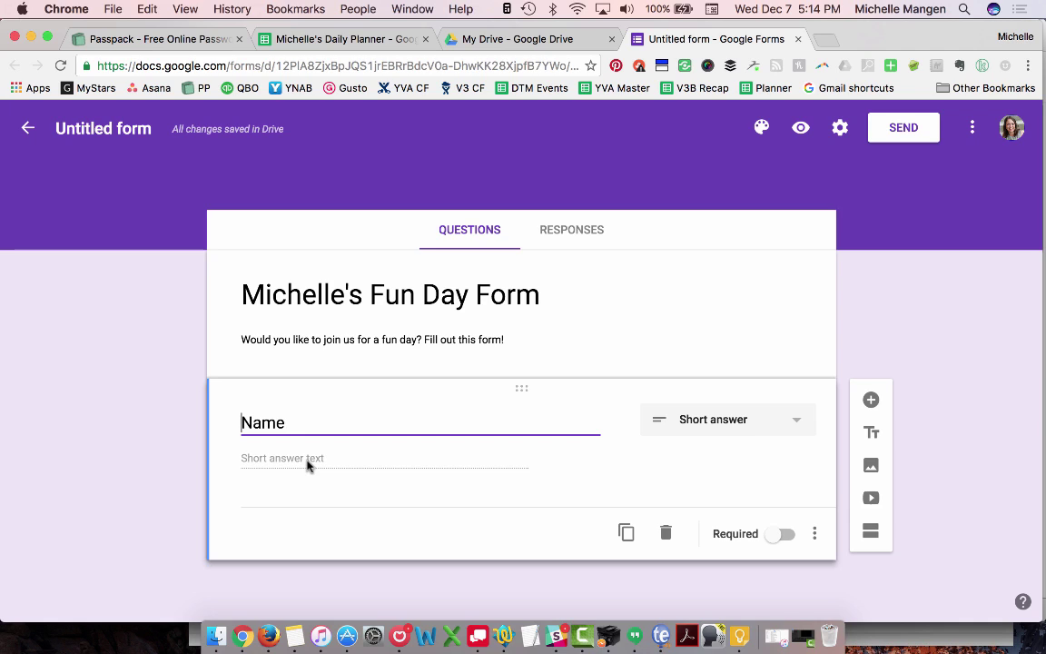
pyautogui.write('Full')
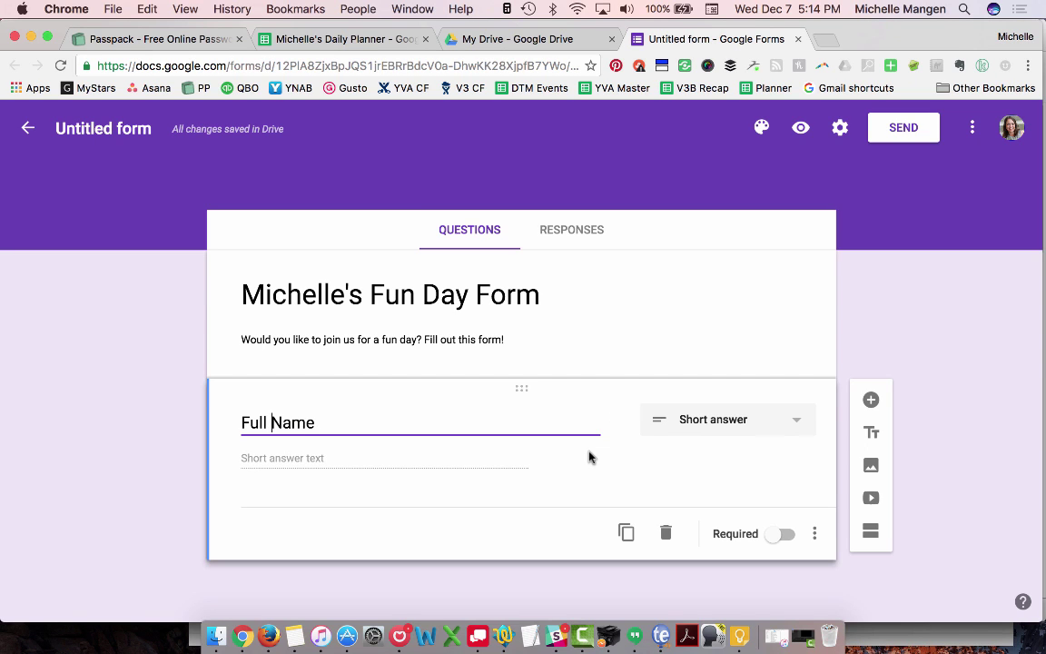
# Step: Add a second question titled "Phone Number" with the Short answer type
pyautogui.click(870, 400)
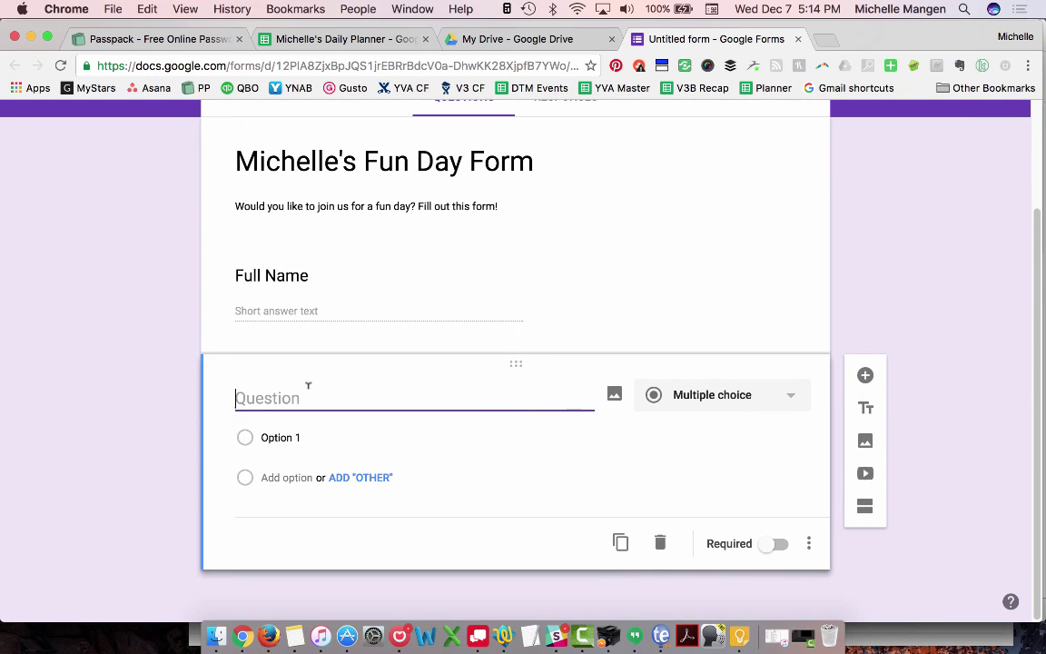
pyautogui.write('Phone nUmber')
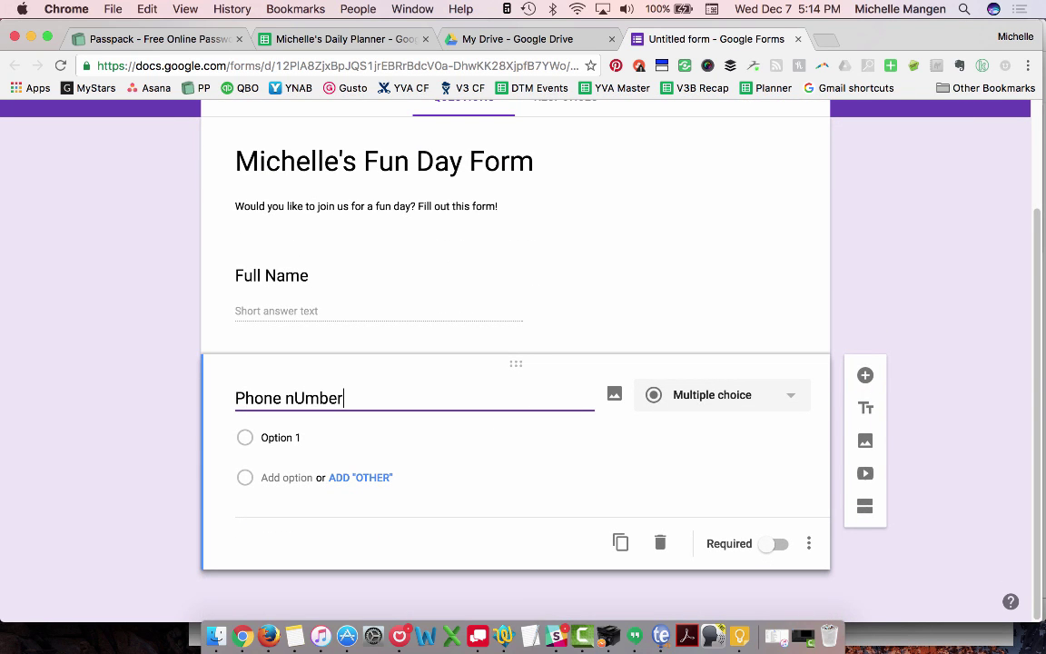
pyautogui.press('BackSpace')
pyautogui.press('BackSpace')
pyautogui.press('BackSpace')
pyautogui.press('BackSpace')
pyautogui.press('BackSpace')
pyautogui.press('BackSpace')
pyautogui.write('Number')
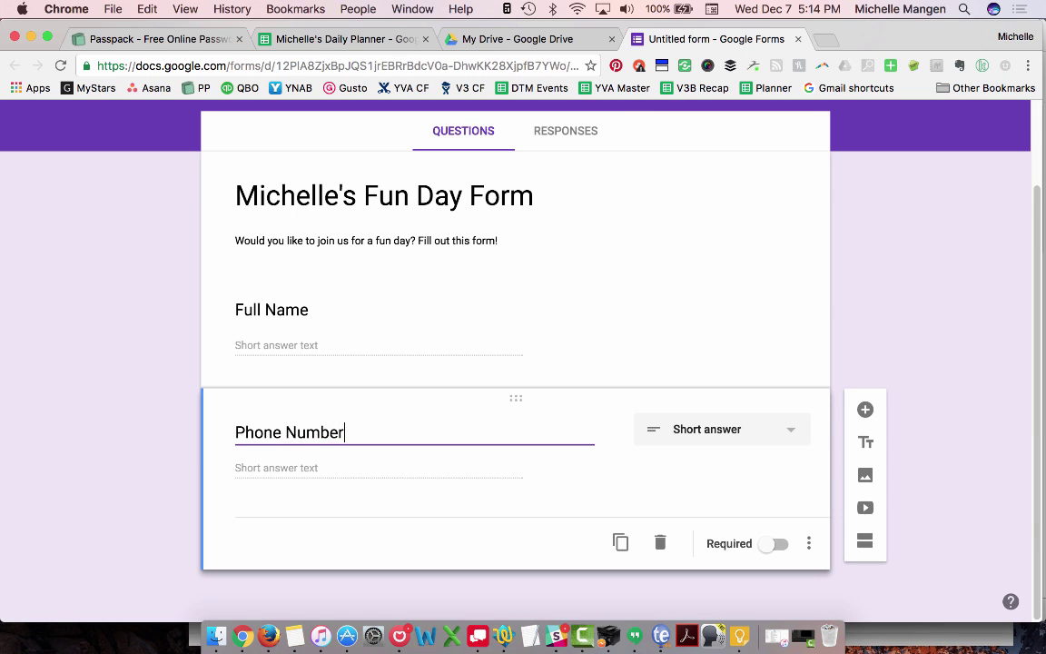
pyautogui.click(727, 434)
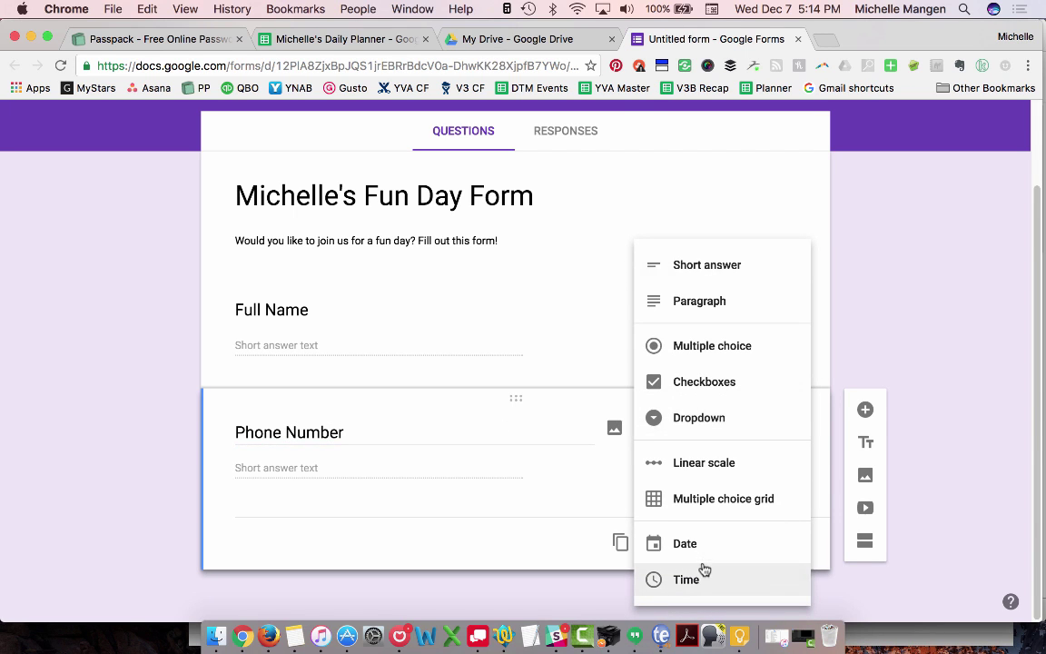
pyautogui.click(713, 266)
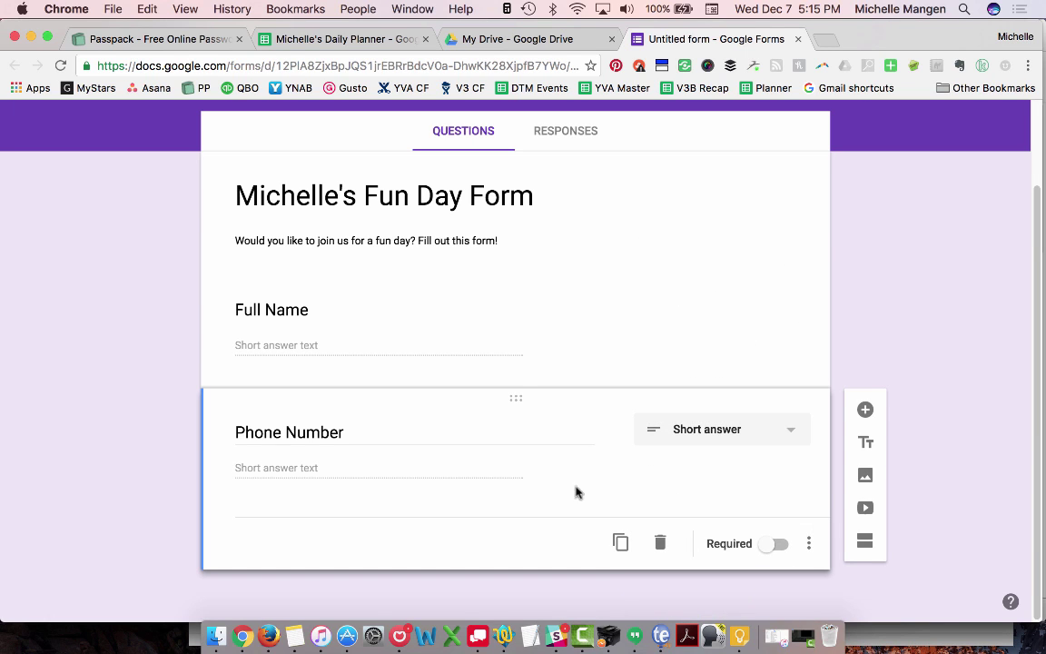
# Step: Add a new section to the form after the Phone Number question
pyautogui.click(865, 542)
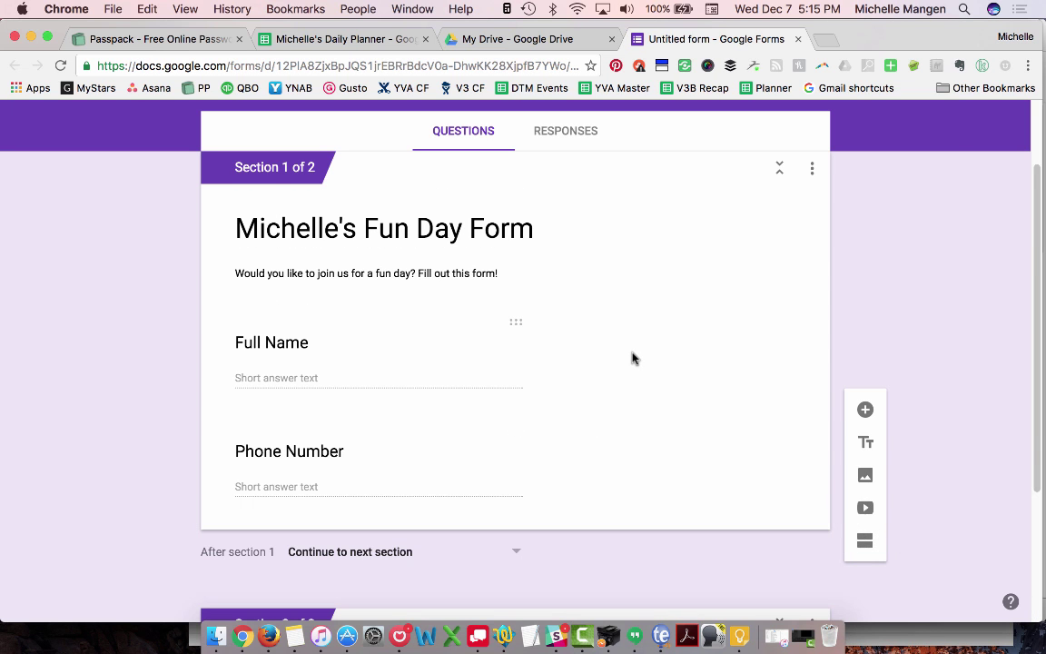
pyautogui.scroll(-2, 588, 434)
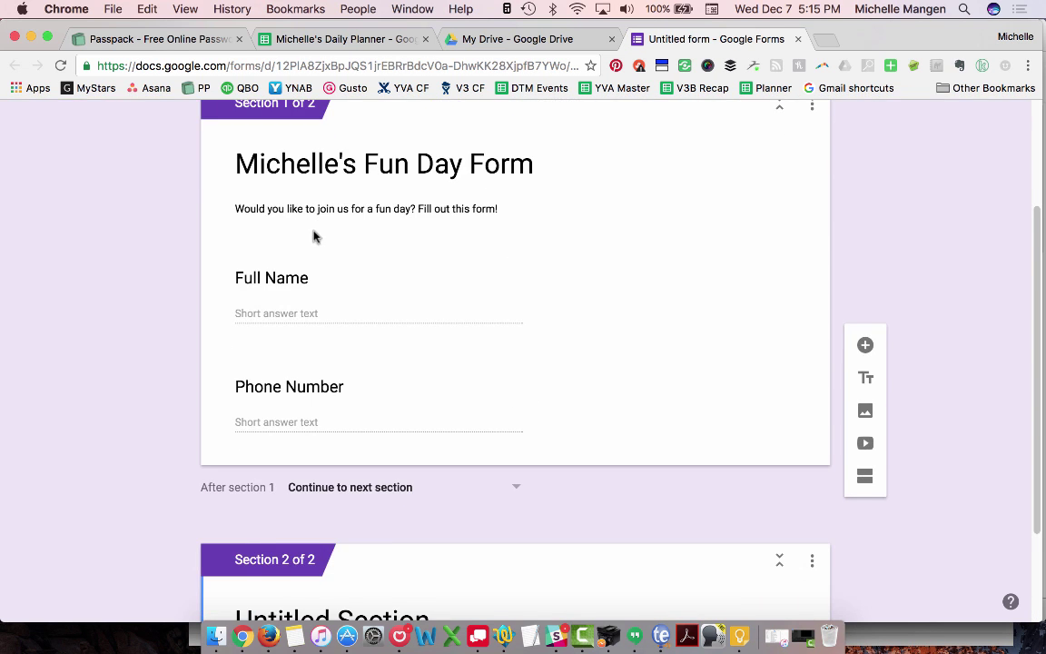
pyautogui.scroll(2, 341, 329)
pyautogui.scroll(-3, 341, 328)
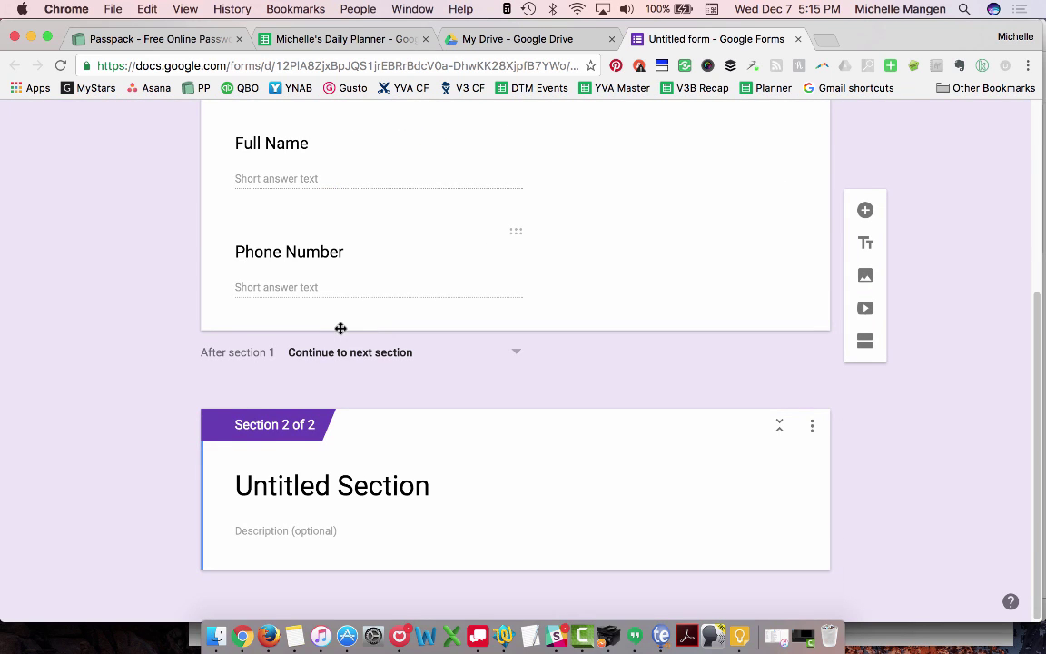
# Step: Add data validation to the Phone Number question with the Number type and the Greater than condition, leaving its value and error text empty
pyautogui.click(356, 296)
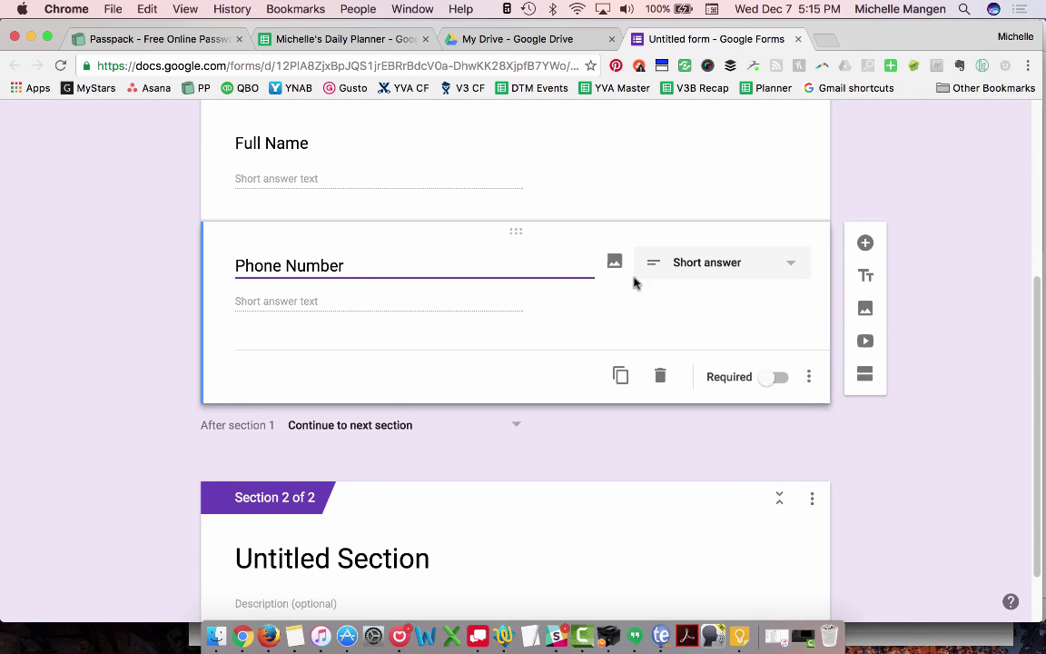
pyautogui.click(813, 378)
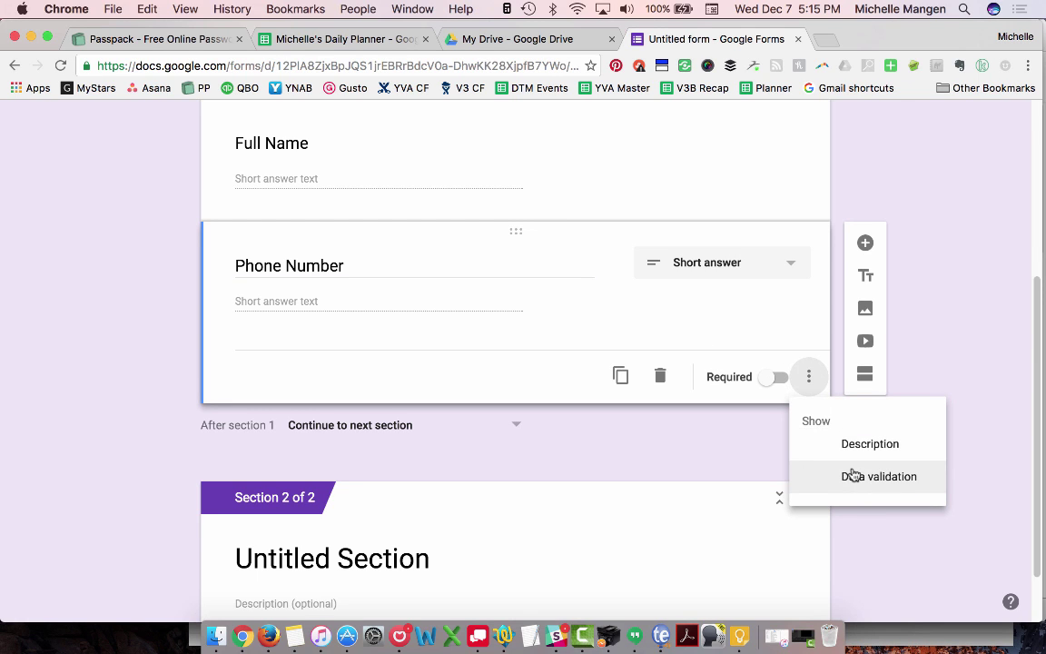
pyautogui.click(854, 476)
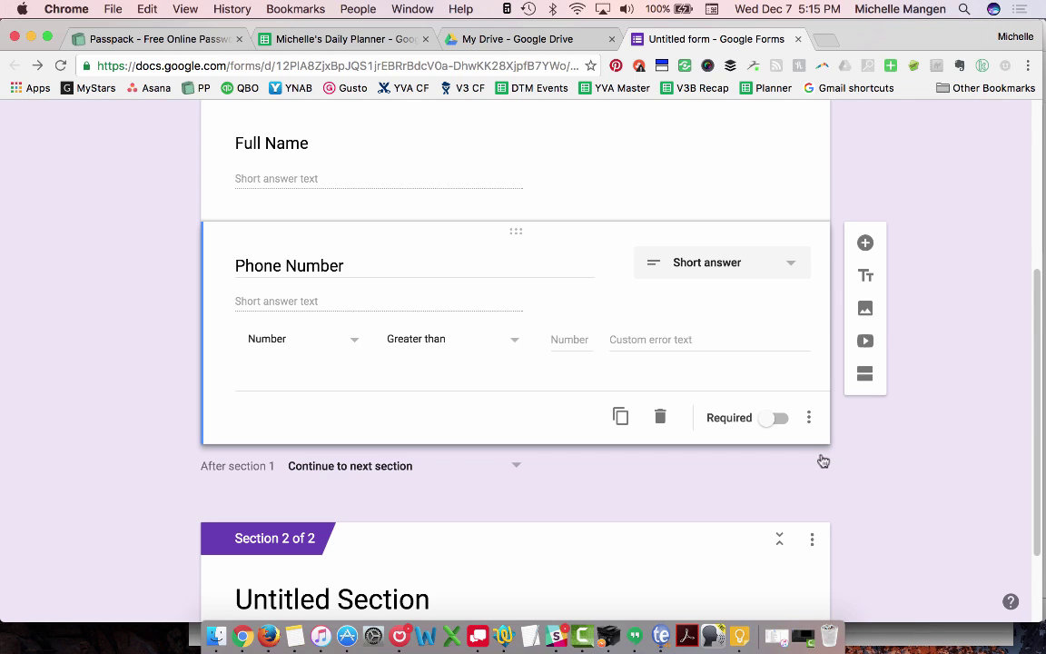
pyautogui.click(281, 343)
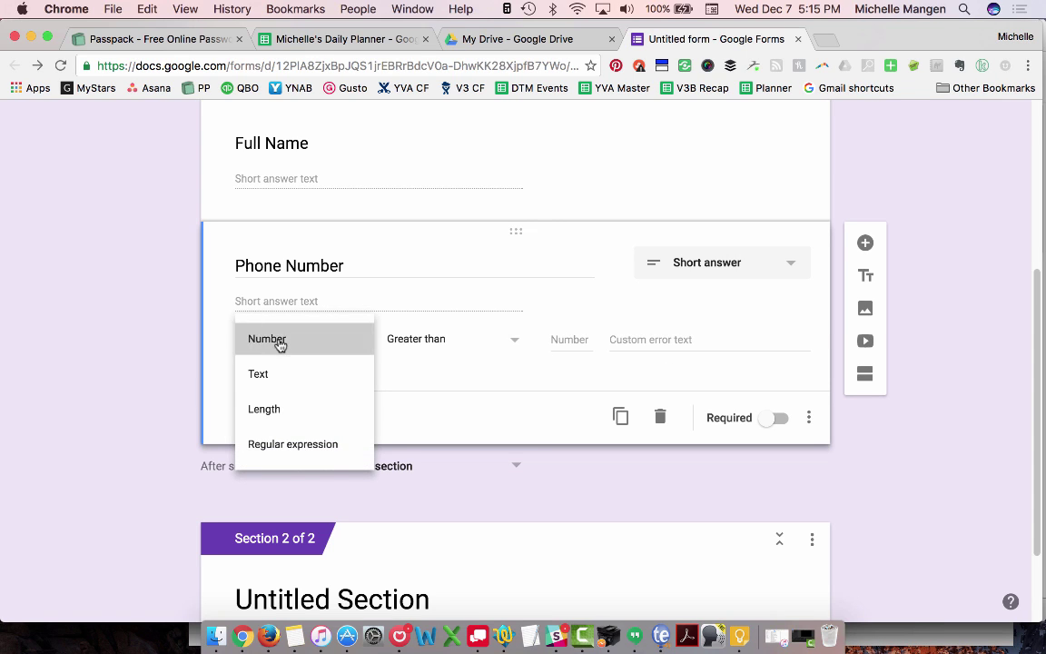
pyautogui.click(289, 344)
pyautogui.click(450, 341)
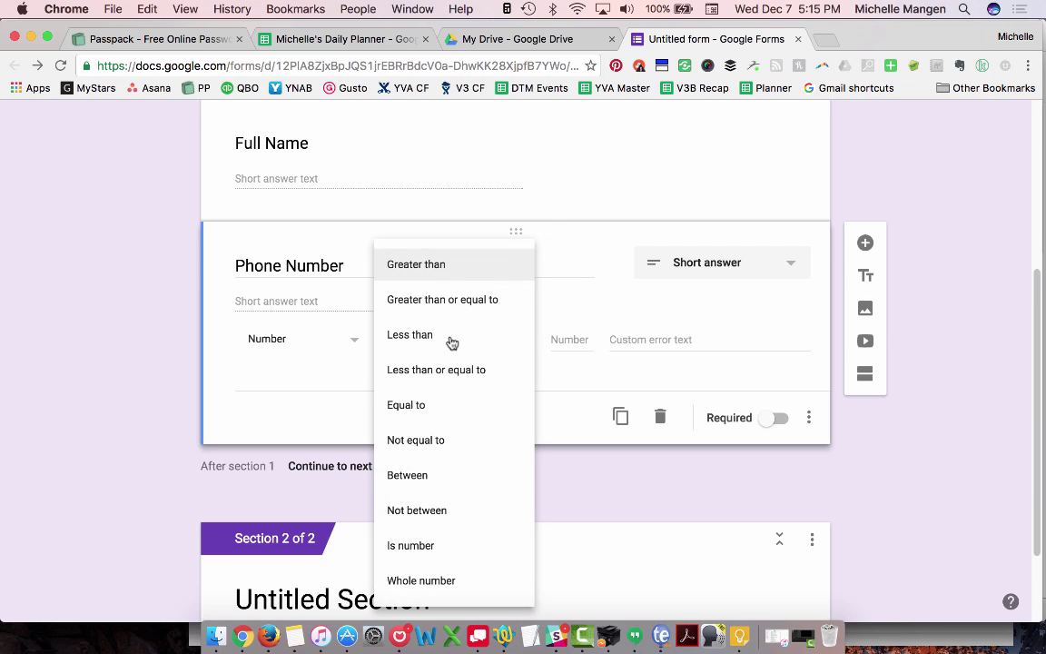
pyautogui.click(679, 337)
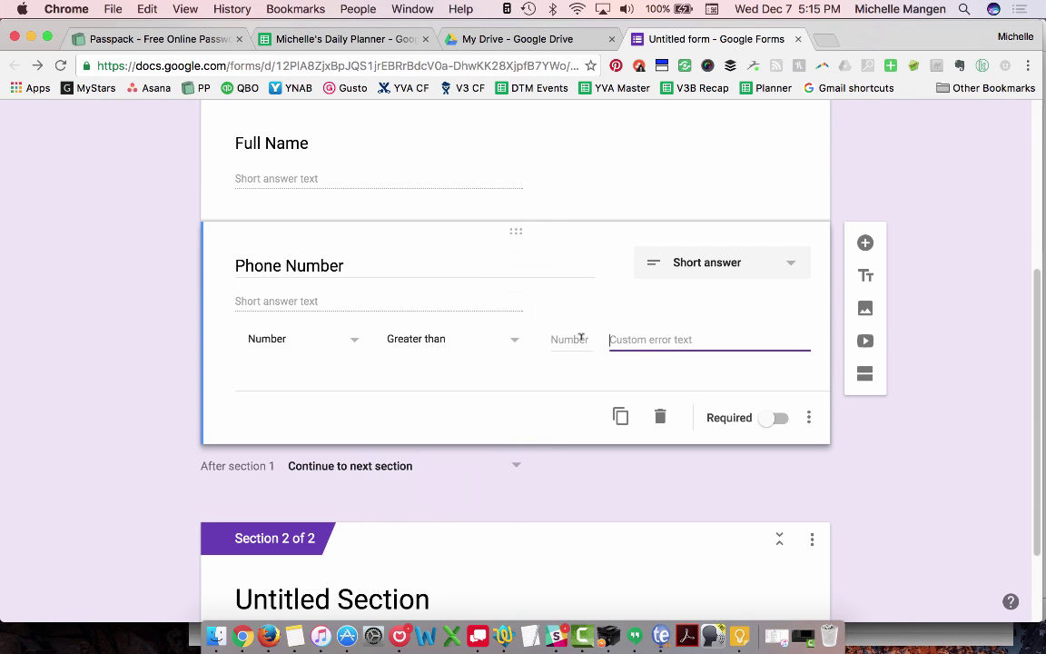
pyautogui.click(565, 340)
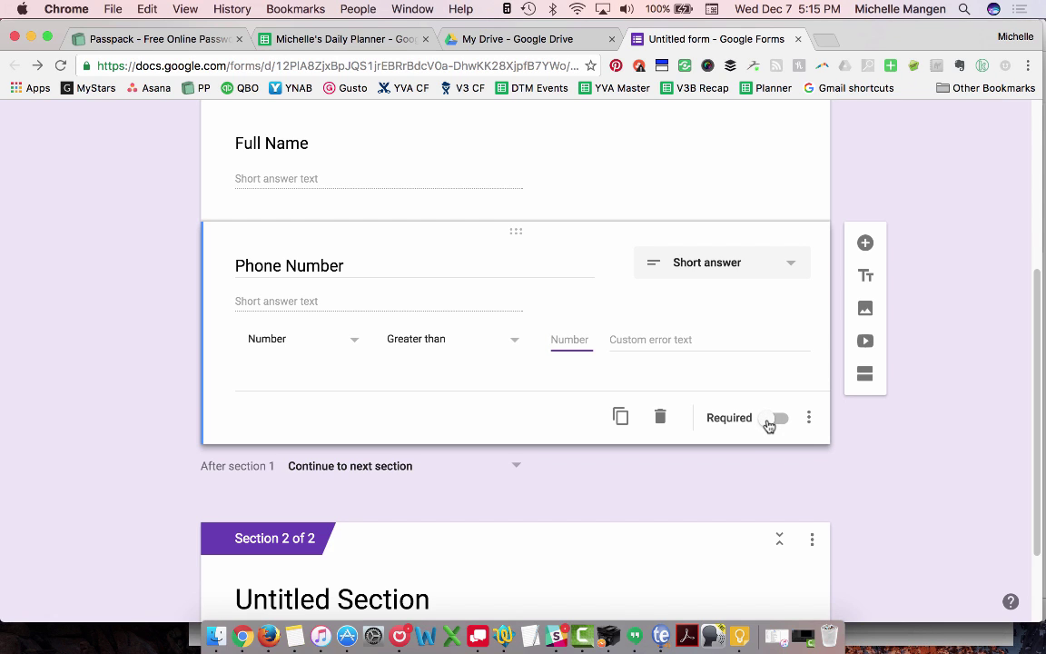
# Step: Make the Phone Number question required and compare it with the optional Full Name question
pyautogui.click(232, 284)
pyautogui.click(772, 420)
pyautogui.click(283, 178)
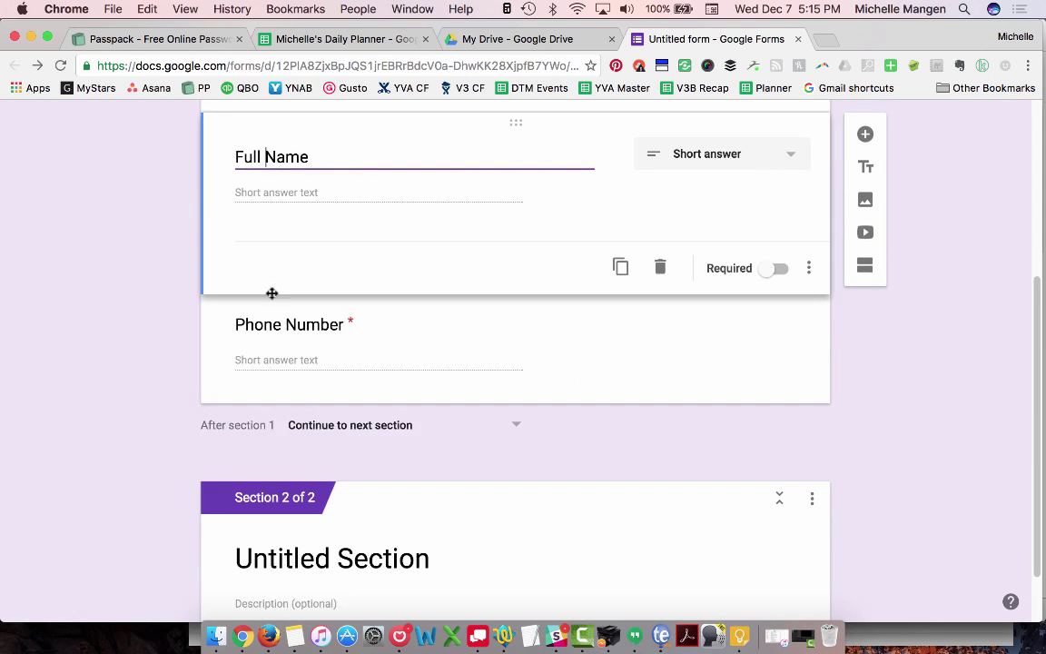
pyautogui.click(284, 347)
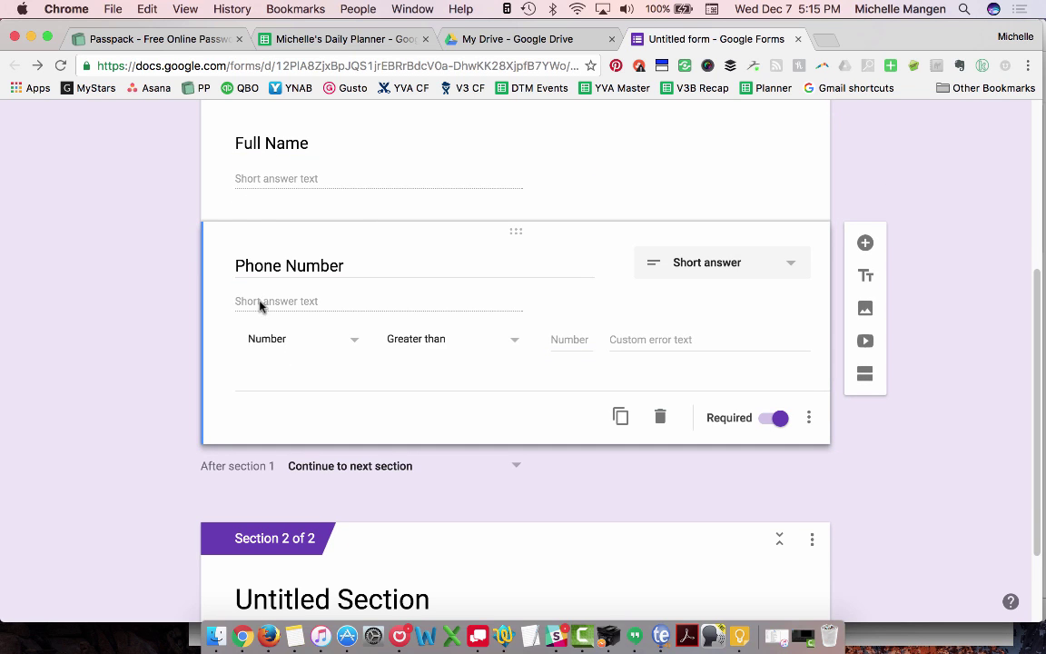
pyautogui.press('Tab')
pyautogui.press('Tab')
pyautogui.press('Tab')
# Step: Title the second section "Birth Month"
pyautogui.scroll(-3, 264, 318)
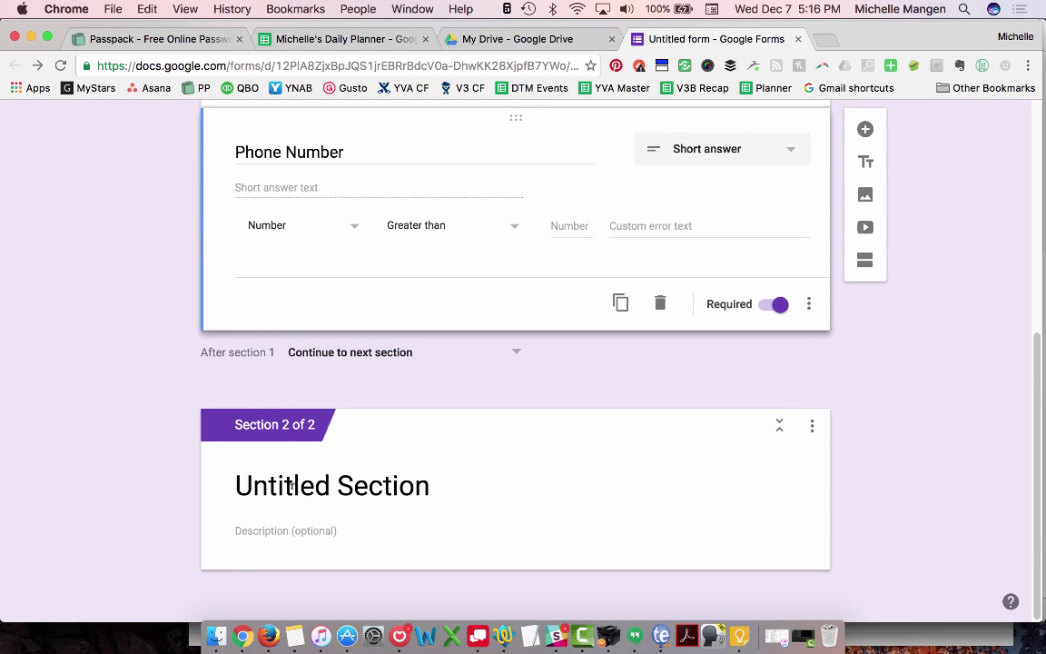
pyautogui.click(300, 483)
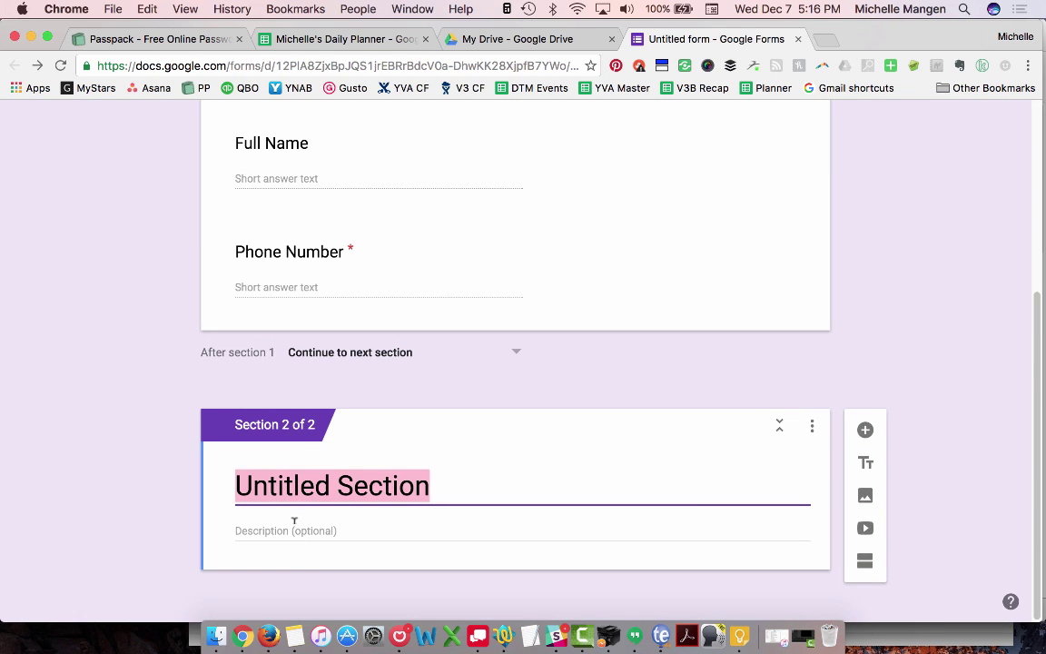
pyautogui.write('Birthdy')
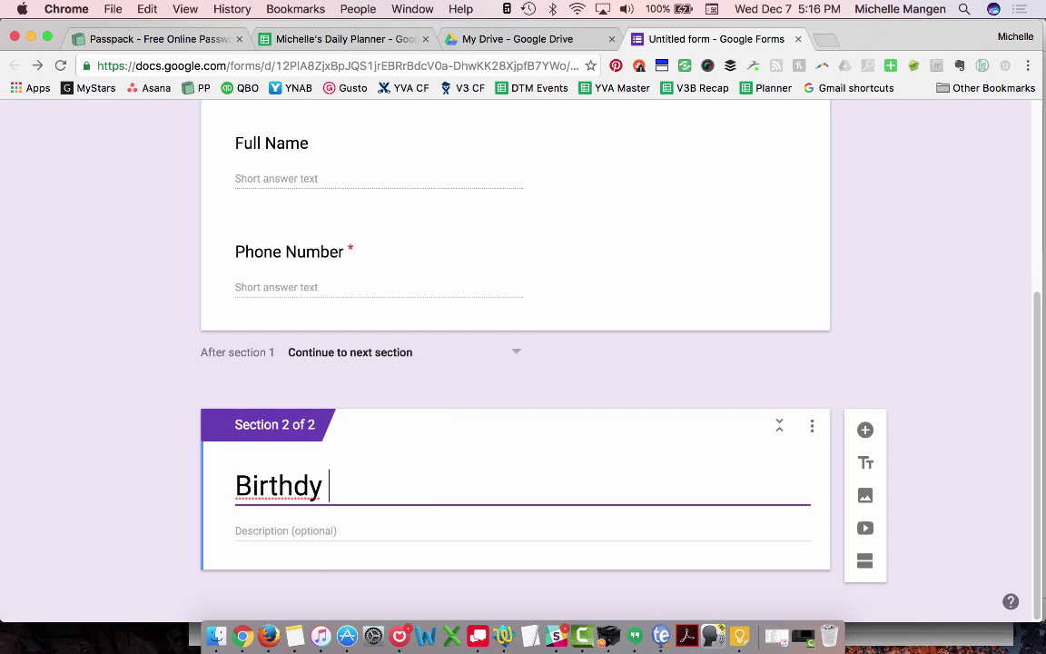
pyautogui.press('BackSpace')
pyautogui.press('BackSpace')
pyautogui.write('Month')
pyautogui.press('Tab')
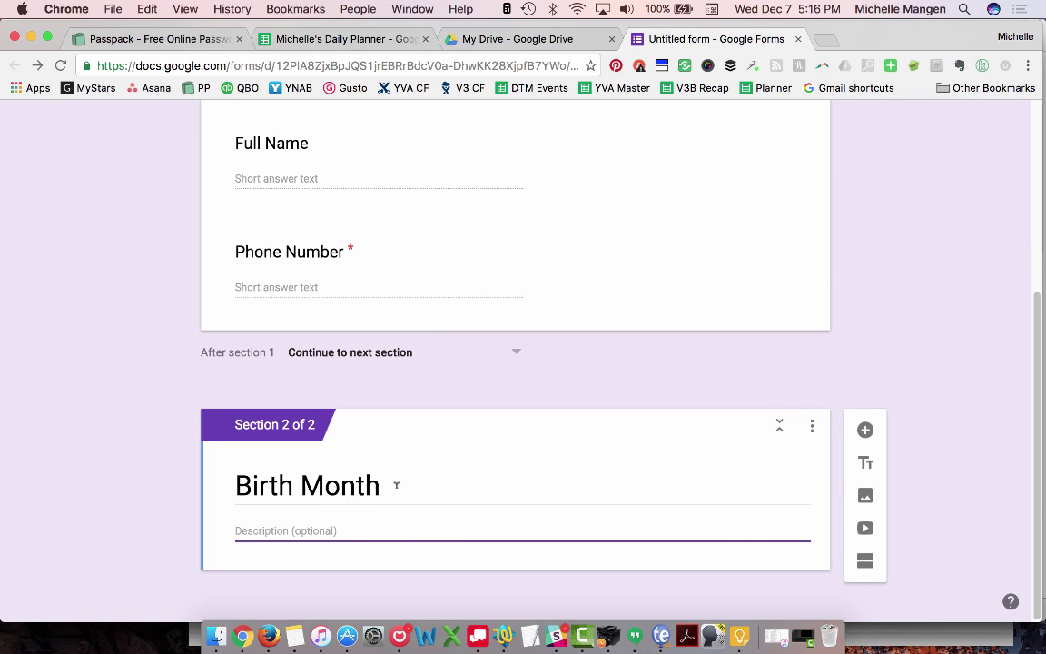
# Step: Replace the second section's title with "Section 2 - Keep going"
pyautogui.moveTo(394, 486); pyautogui.dragTo(206, 472)
pyautogui.write('Sectoi')
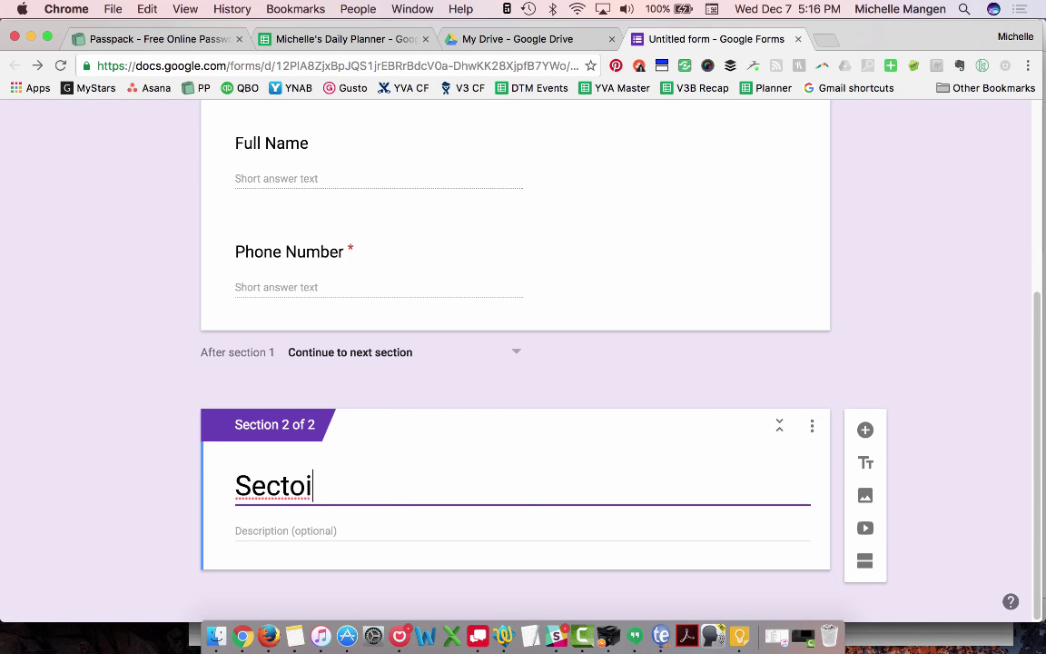
pyautogui.press('BackSpace')
pyautogui.press('BackSpace')
pyautogui.write('o')
pyautogui.press('BackSpace')
pyautogui.write('ion 2 - Keep')
pyautogui.write('ing')
pyautogui.press('BackSpace')
pyautogui.press('BackSpace')
pyautogui.press('BackSpace')
pyautogui.press('BackSpace')
pyautogui.write('going')
# Step: Add a required Dropdown question titled "Birth Month" to section 2, using all the suggested months as options
pyautogui.click(865, 432)
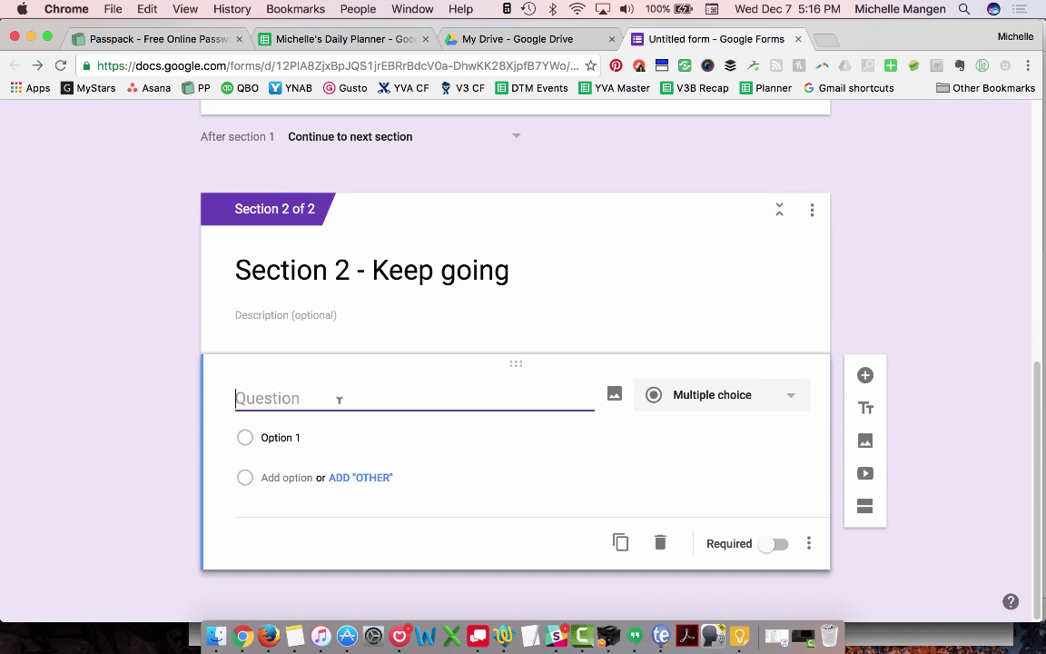
pyautogui.write('Birth Month')
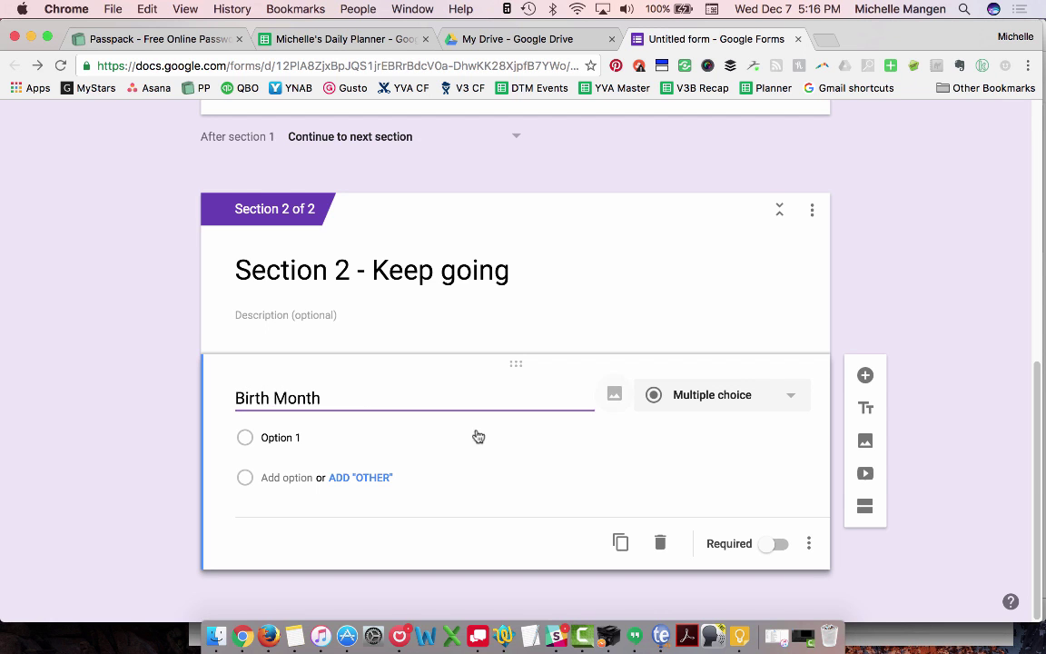
pyautogui.click(713, 396)
pyautogui.click(694, 404)
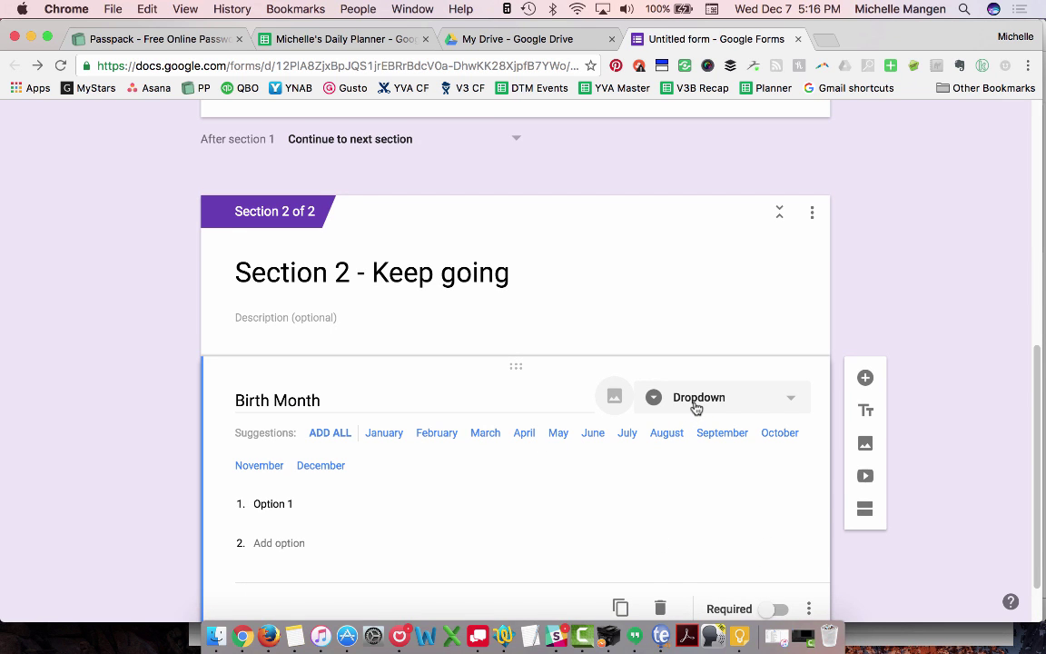
pyautogui.click(329, 436)
pyautogui.scroll(-5, 327, 432)
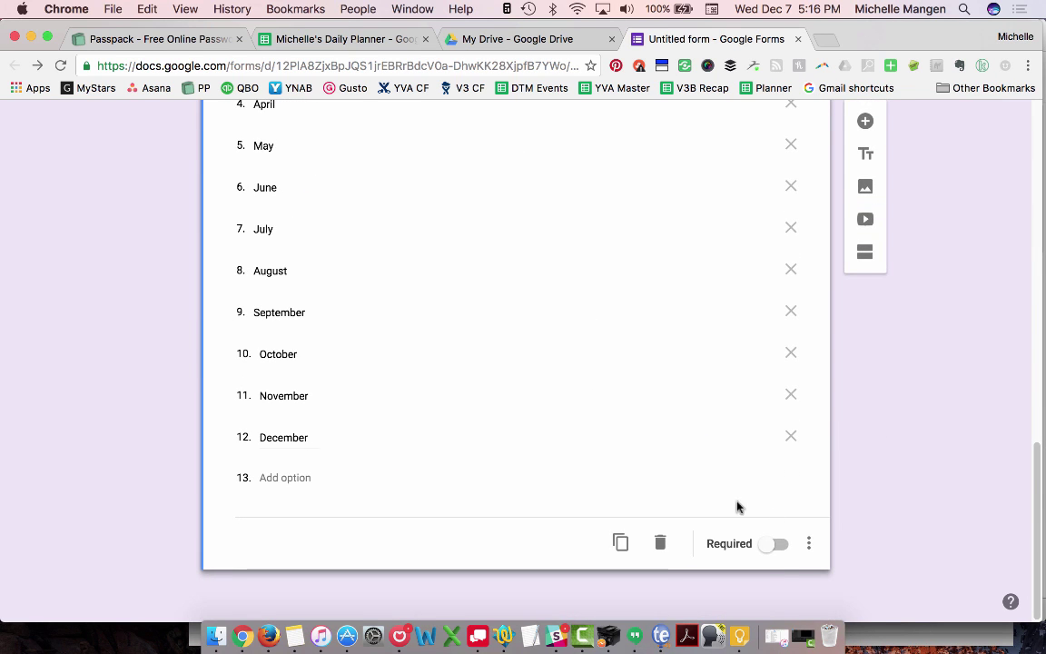
pyautogui.click(774, 543)
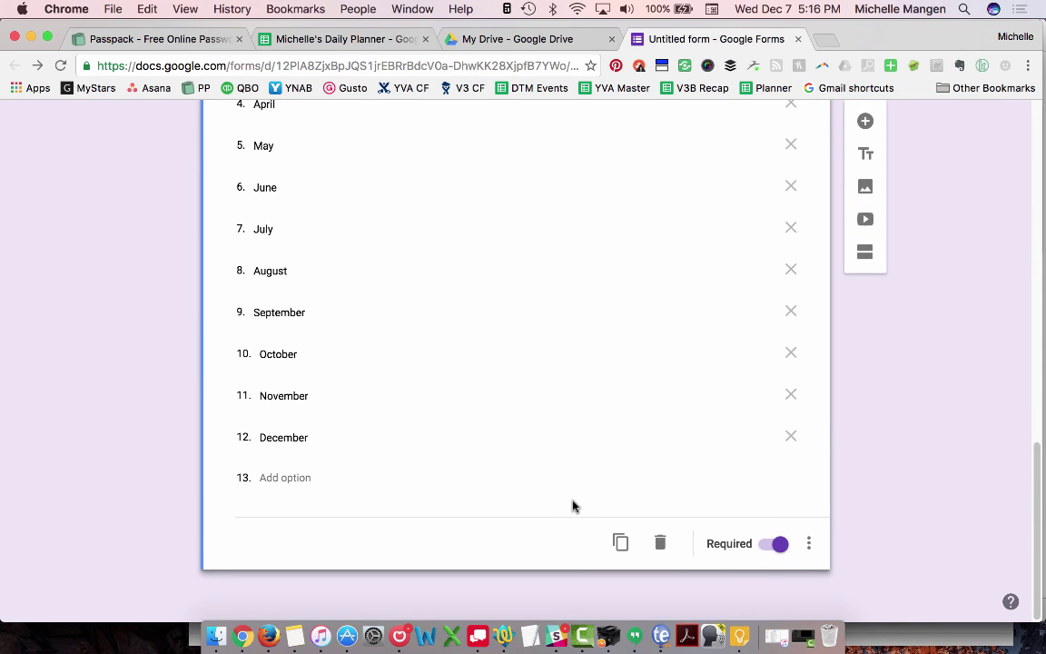
# Step: Add a Checkboxes question titled "Favorite day to get emails" after the Birth Month question
pyautogui.click(865, 122)
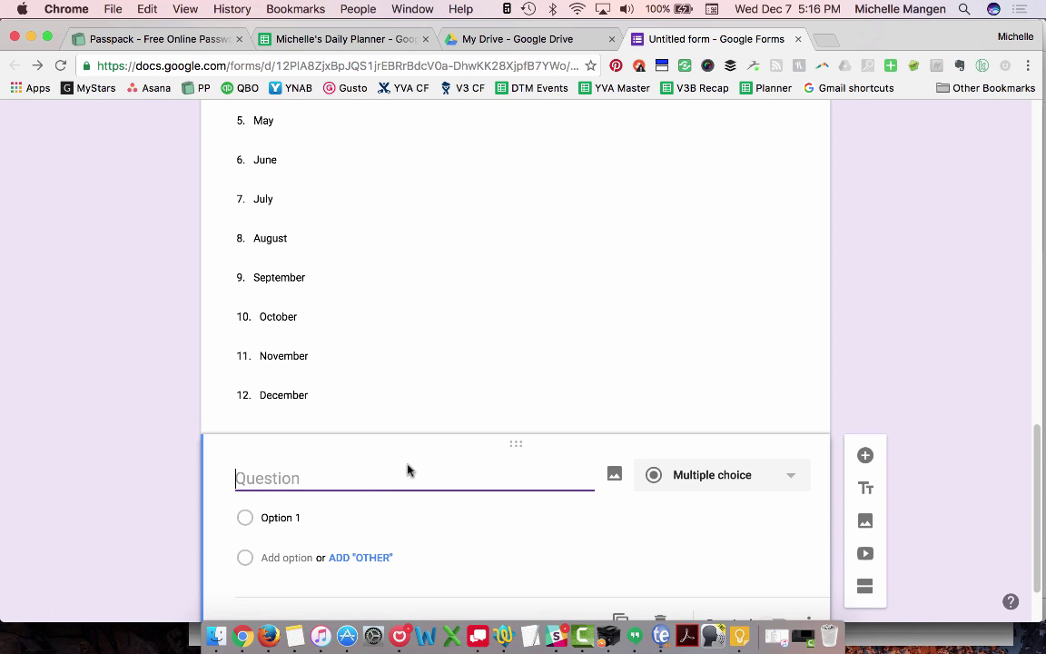
pyautogui.write('Favorit')
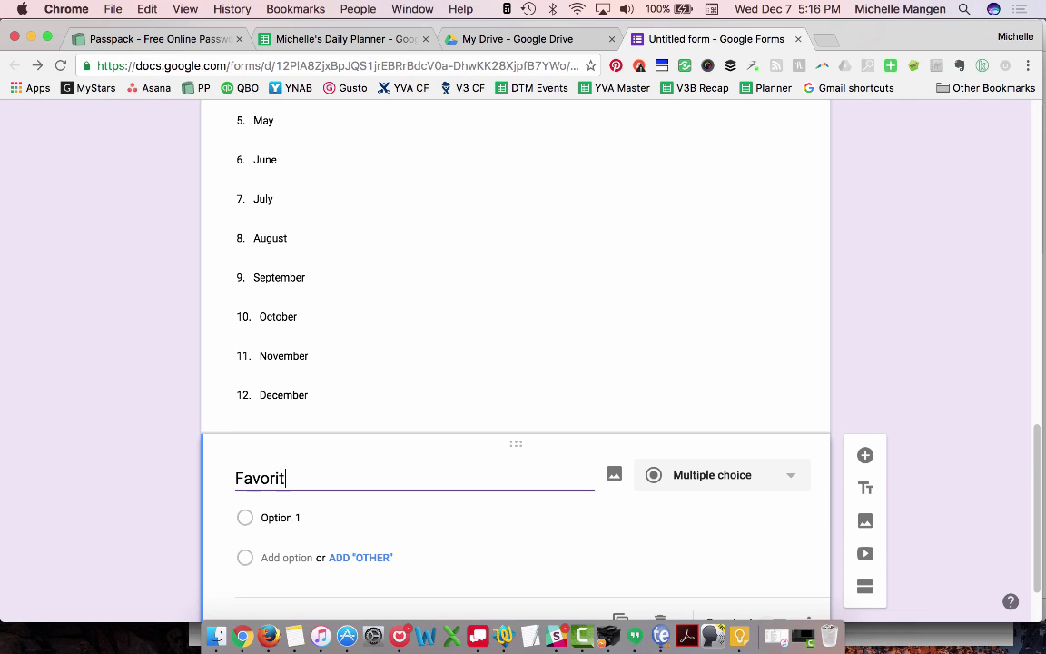
pyautogui.write('e day to get emails')
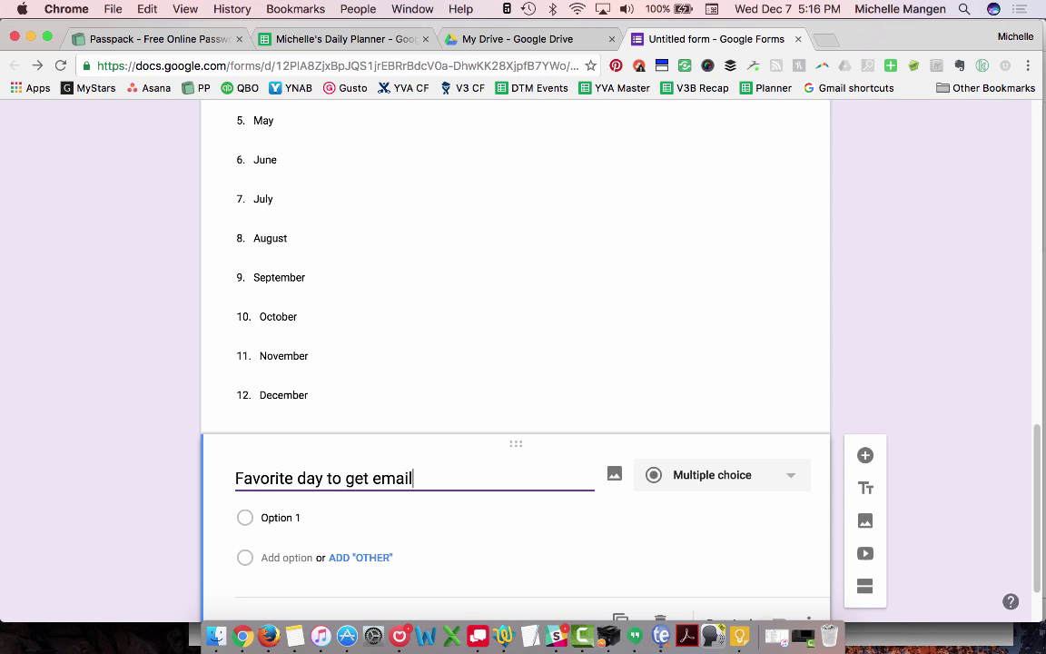
pyautogui.click(738, 491)
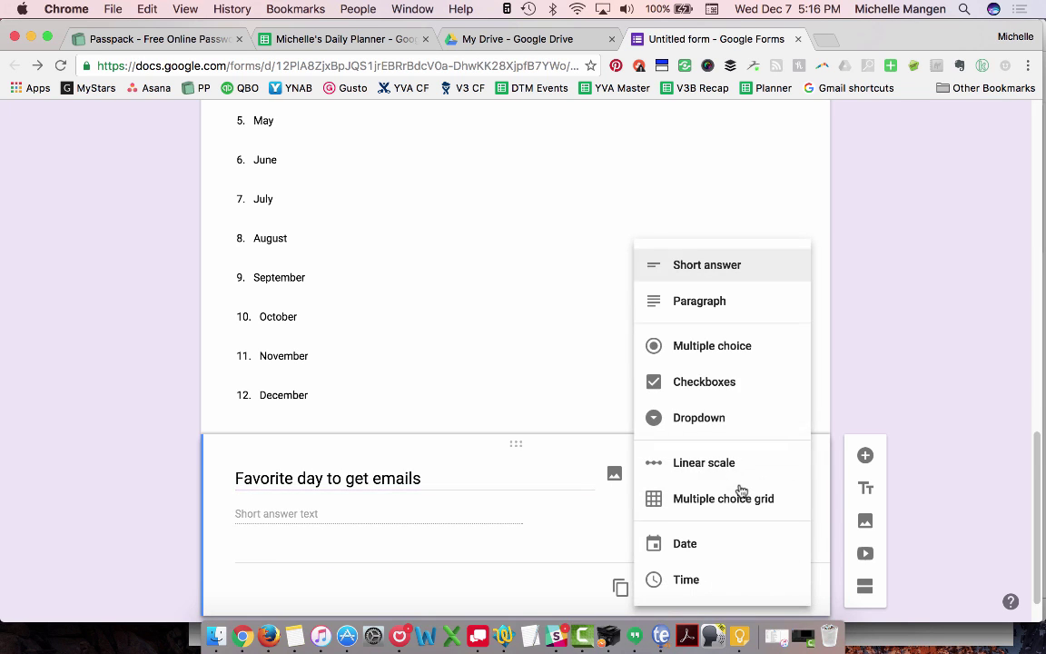
pyautogui.click(713, 388)
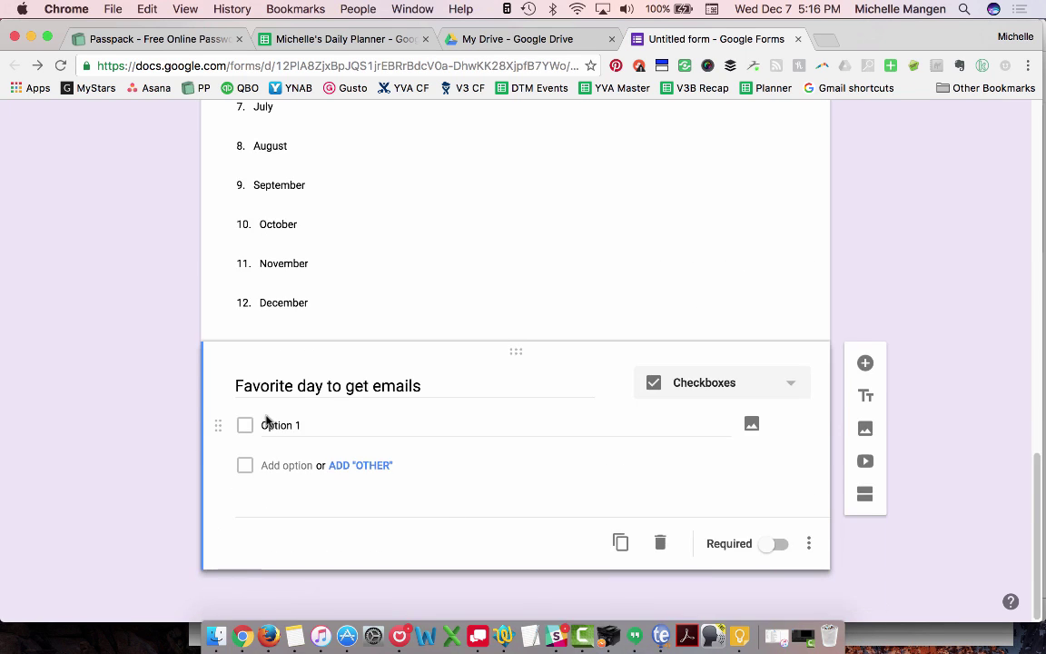
# Step: Enter Monday, Tuesday and Wednesday as the checkbox options of the favorite email day question
pyautogui.click(266, 418)
pyautogui.write('Monday')
pyautogui.press('Tab')
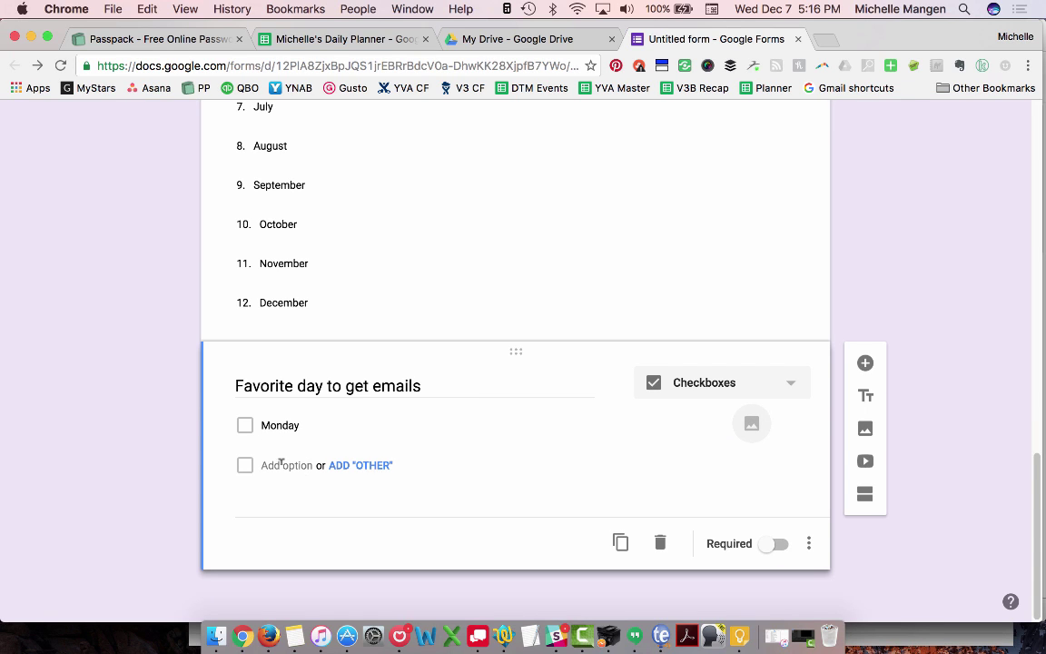
pyautogui.click(275, 464)
pyautogui.write('Tuesd')
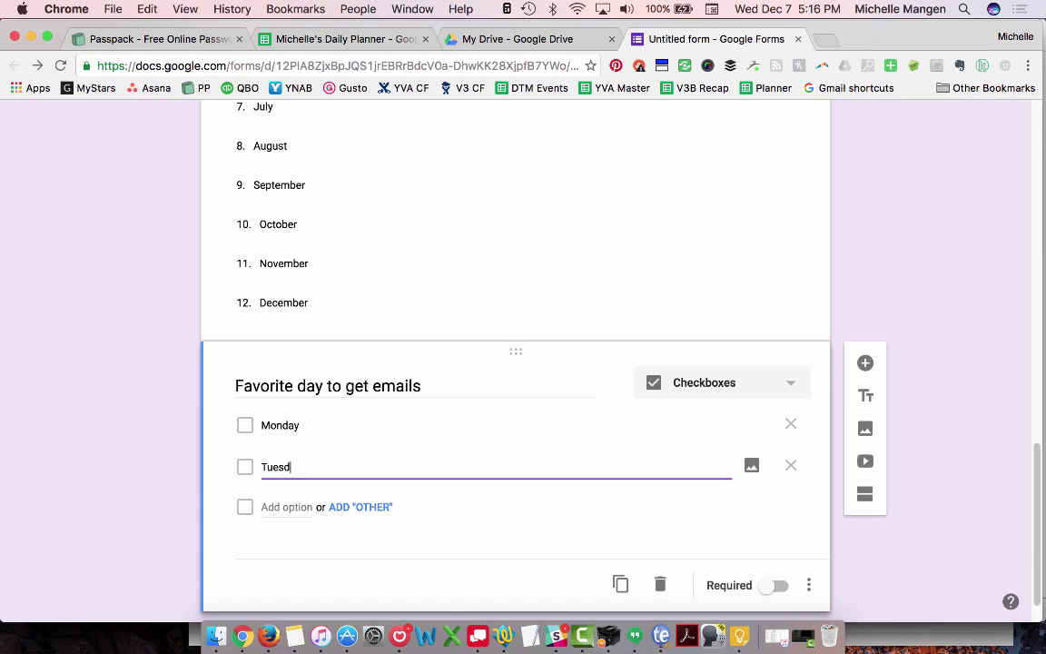
pyautogui.write('ay')
pyautogui.click(287, 507)
pyautogui.write('Wednesday')
pyautogui.press('Tab')
# Step: Add a Multiple choice question titled "Do you like chocolate?" with all suggested answers: Yes, No and Maybe
pyautogui.scroll(-2, 591, 451)
pyautogui.click(862, 281)
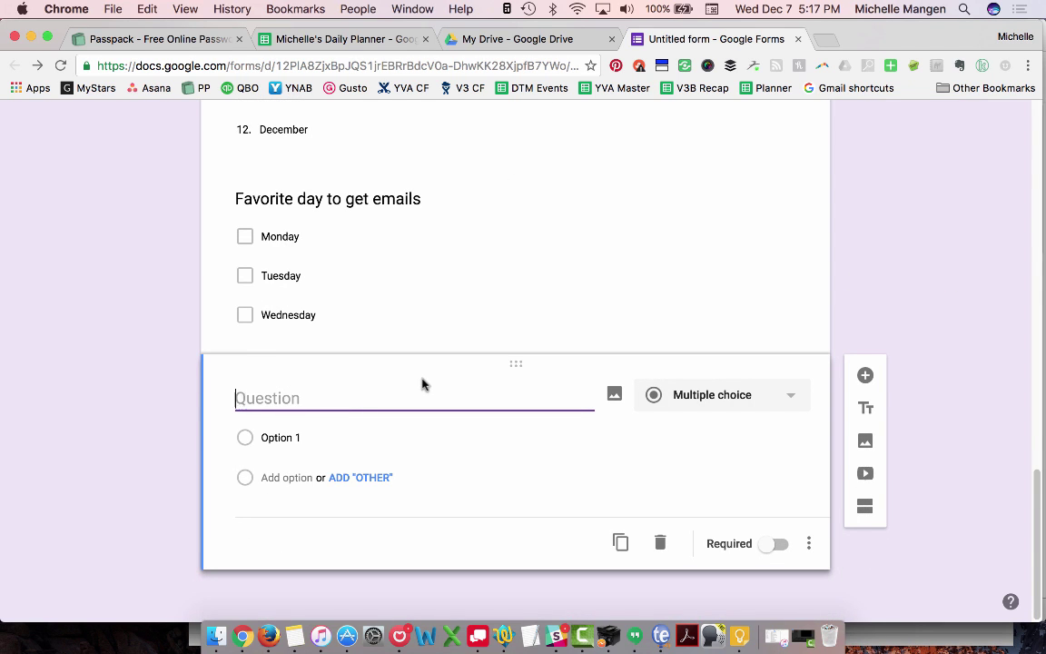
pyautogui.write('A')
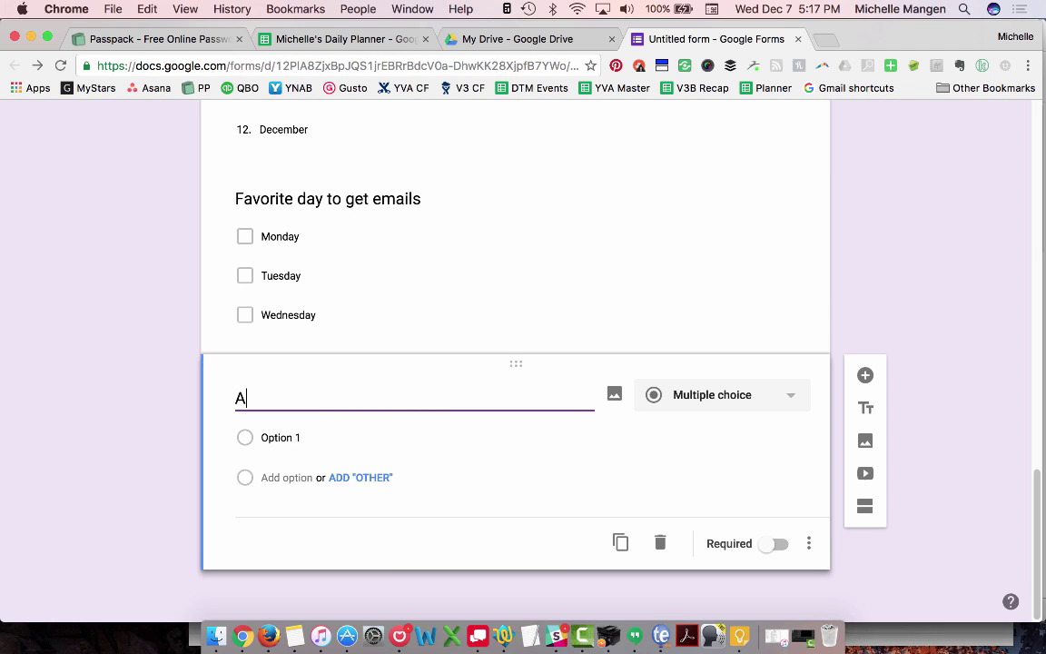
pyautogui.press('BackSpace')
pyautogui.write('Do you lik')
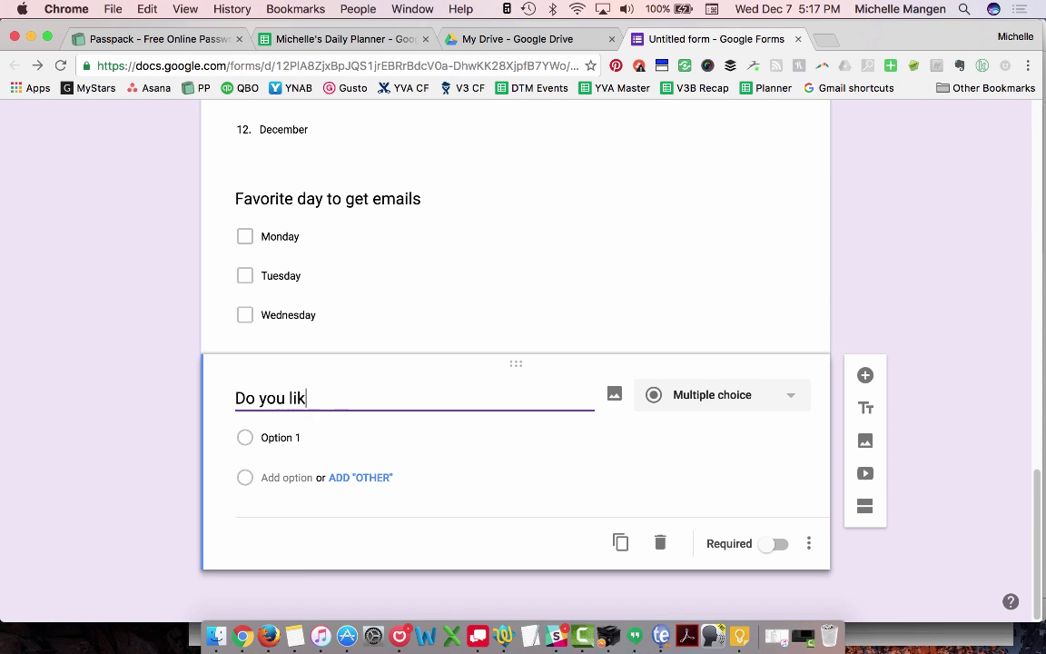
pyautogui.write('e chocolate?')
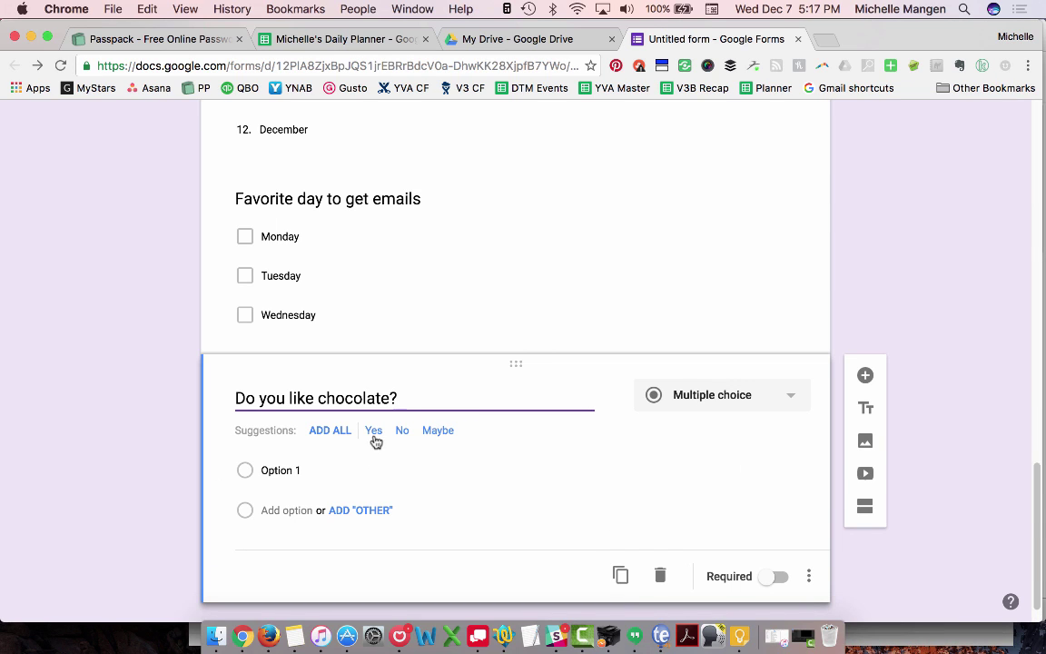
pyautogui.click(328, 432)
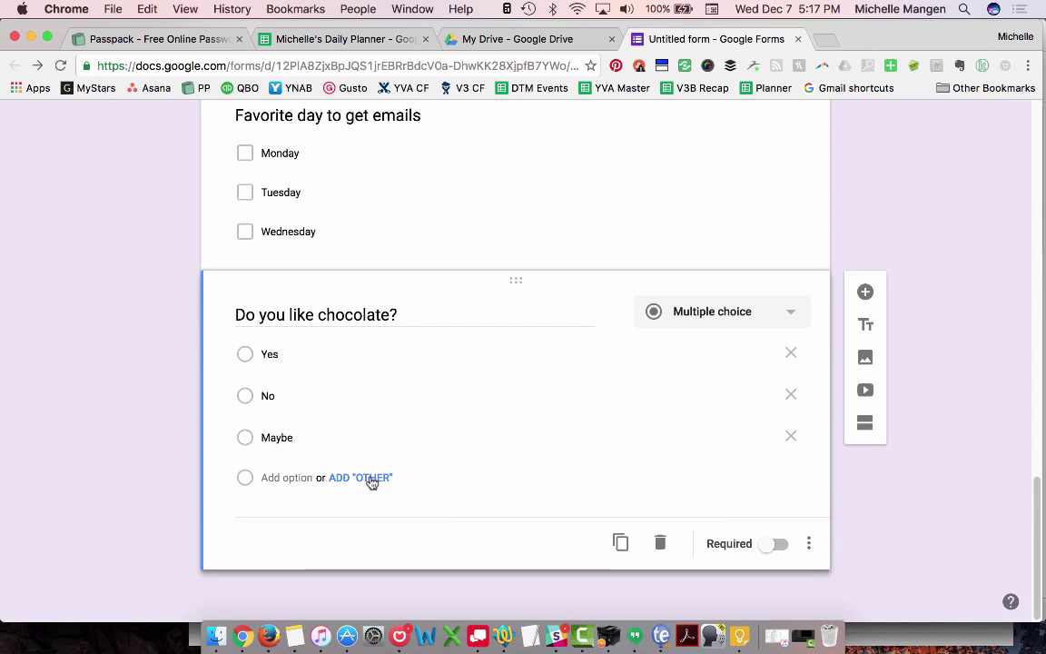
# Step: Try an "Other" option on the chocolate question, remove it again, and make the question required
pyautogui.click(362, 478)
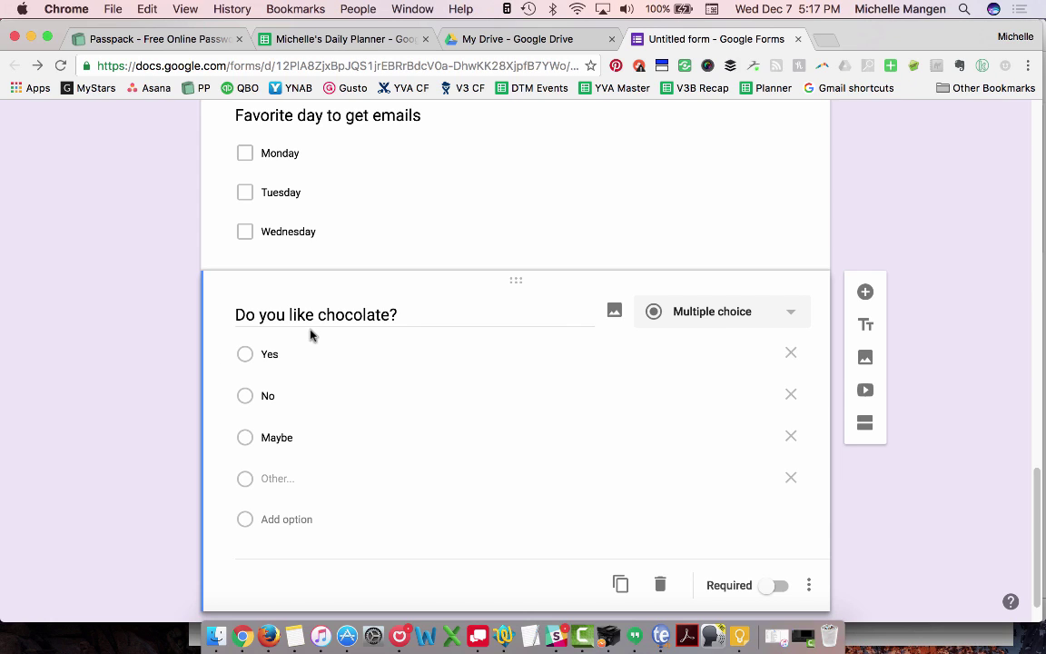
pyautogui.click(791, 479)
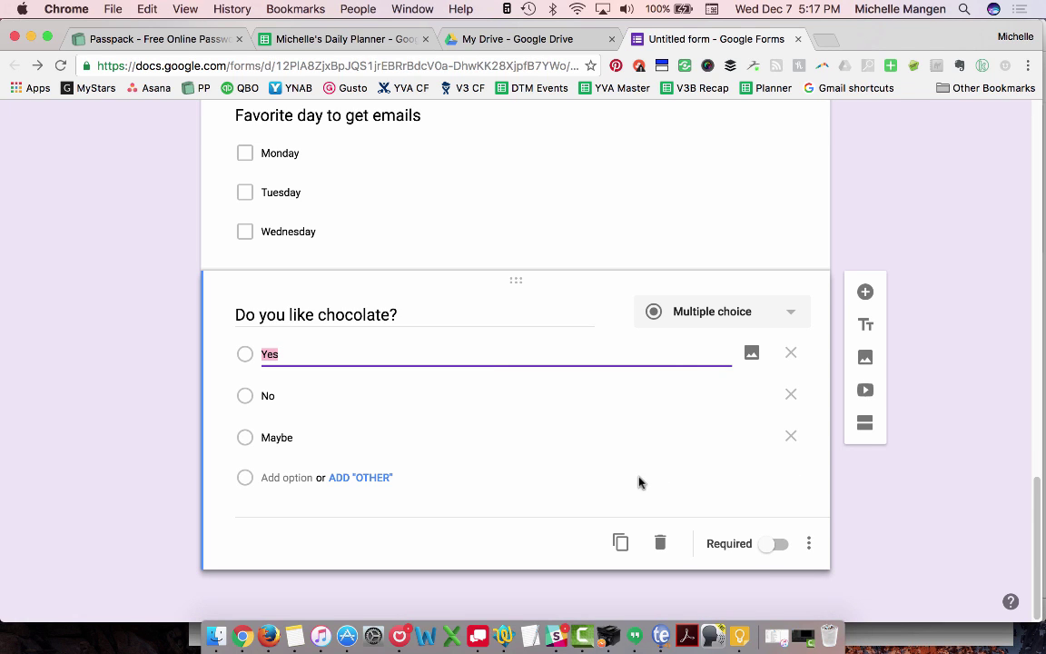
pyautogui.click(772, 546)
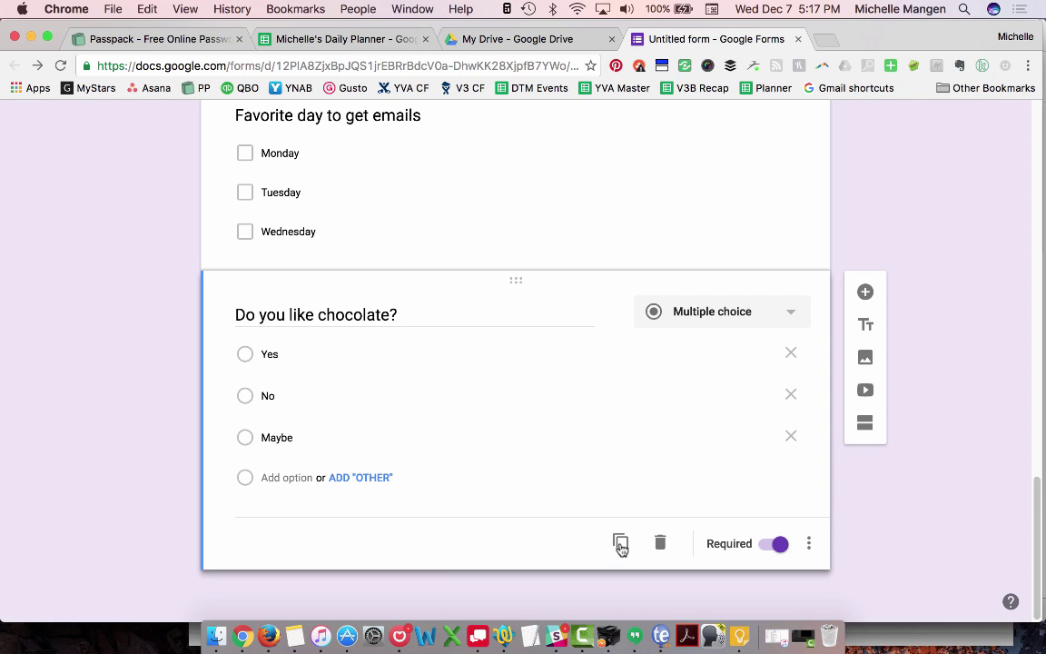
# Step: Duplicate the chocolate question and retitle the copy "Do you like caramels?"
pyautogui.click(621, 543)
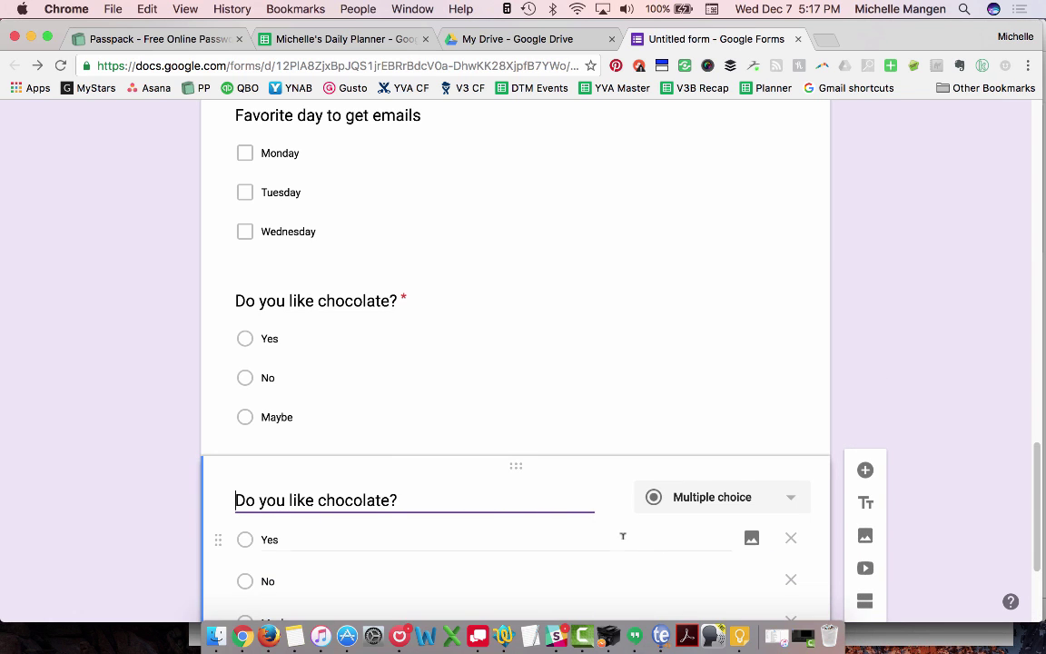
pyautogui.moveTo(389, 499); pyautogui.dragTo(329, 498)
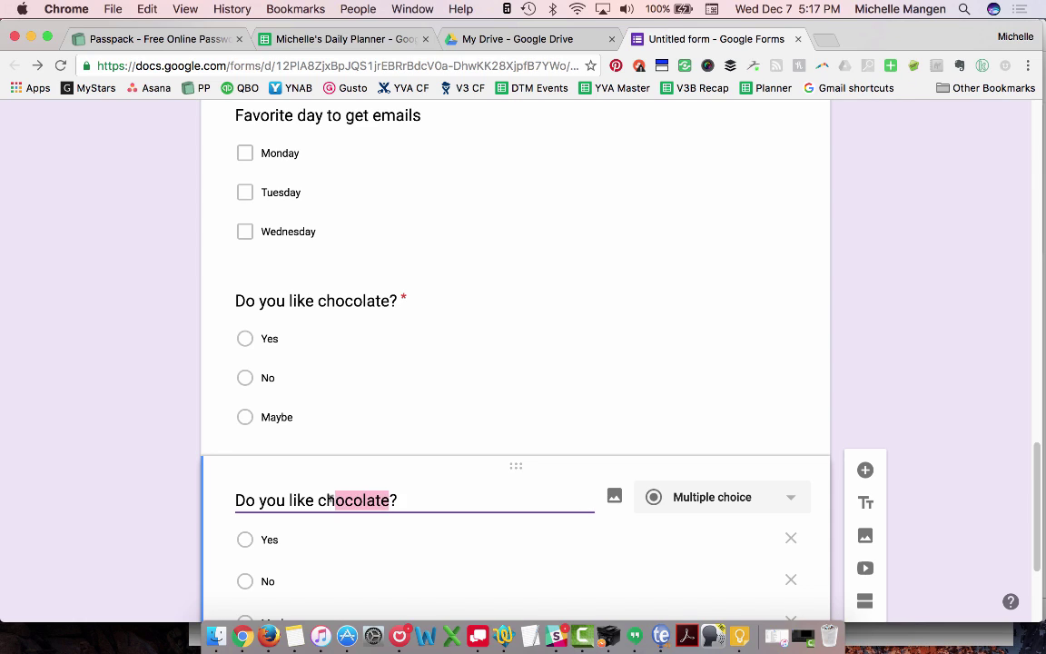
pyautogui.write('carma')
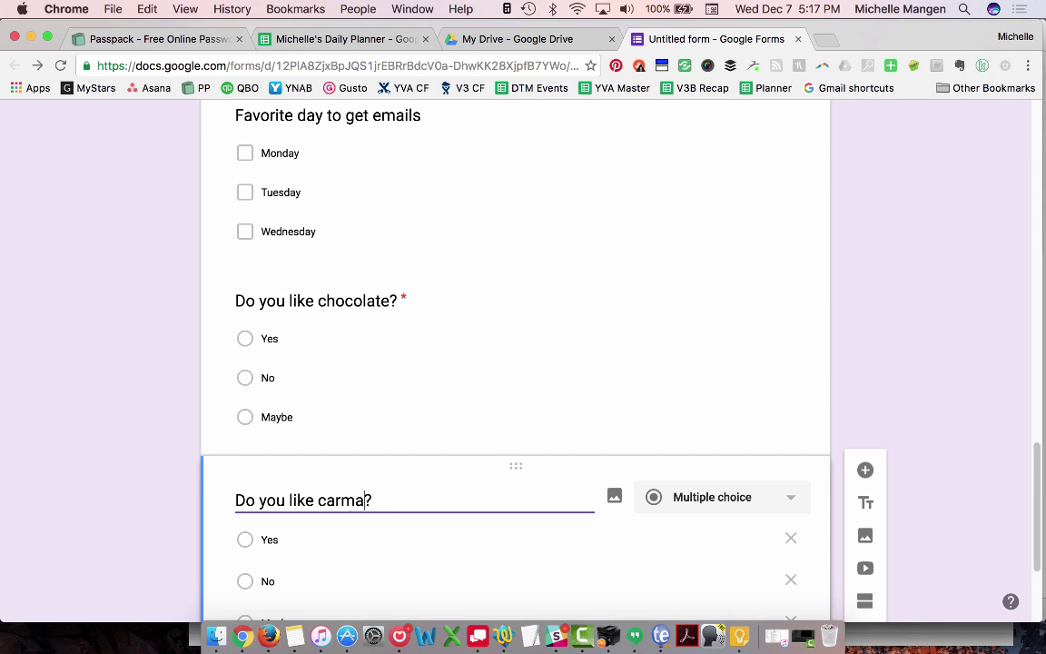
pyautogui.press('BackSpace')
pyautogui.write('el')
pyautogui.press('BackSpace')
pyautogui.press('BackSpace')
pyautogui.write('amel')
# Step: Add a third section titled "Thank you so much for completing this form. I look forward to sending you awesome chocolates on your birthday!"
pyautogui.scroll(-4, 335, 484)
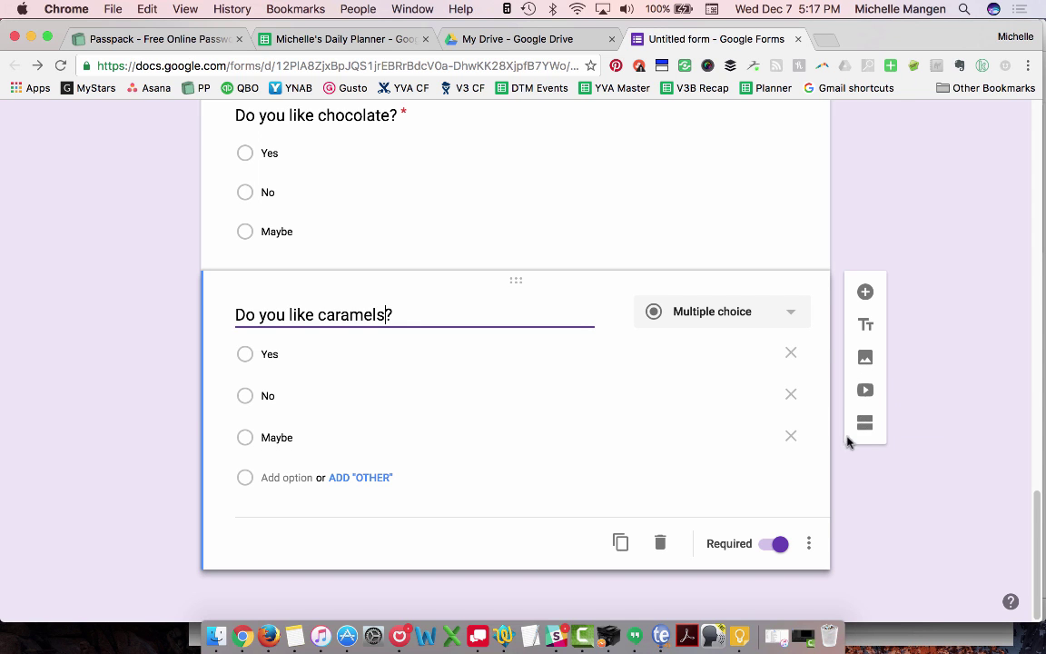
pyautogui.click(863, 424)
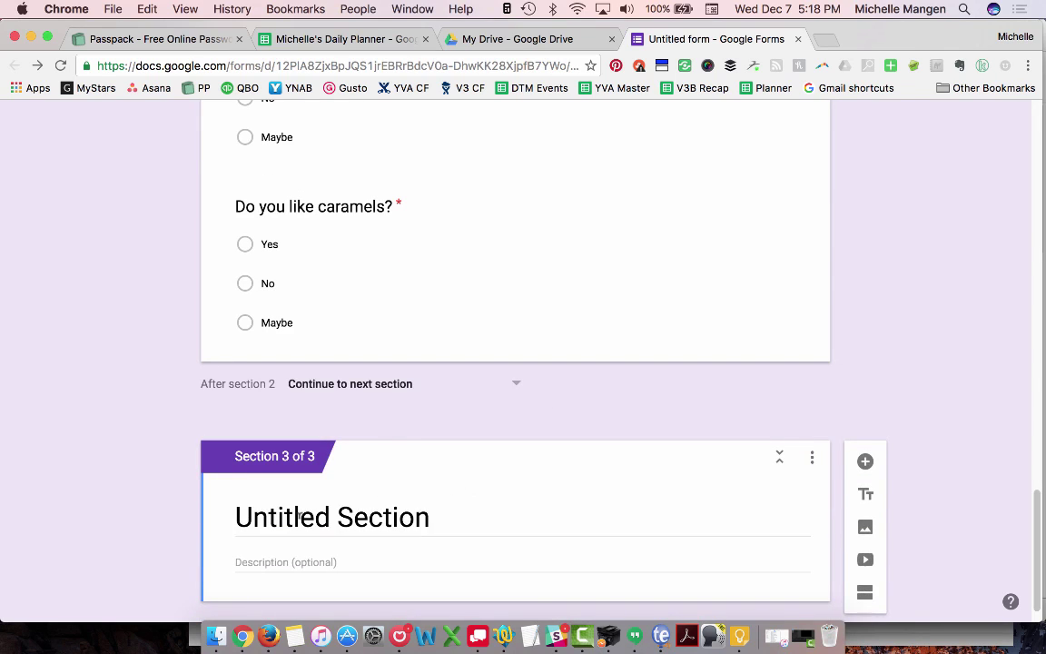
pyautogui.click(249, 518)
pyautogui.write('Thank you so ')
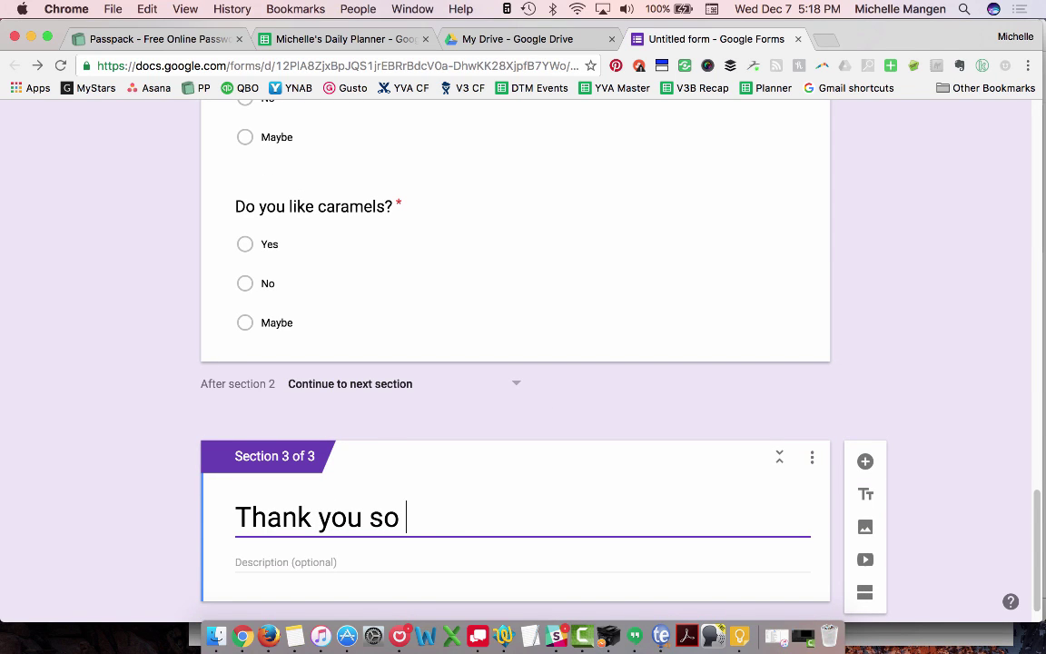
pyautogui.write('much for completing this fomr')
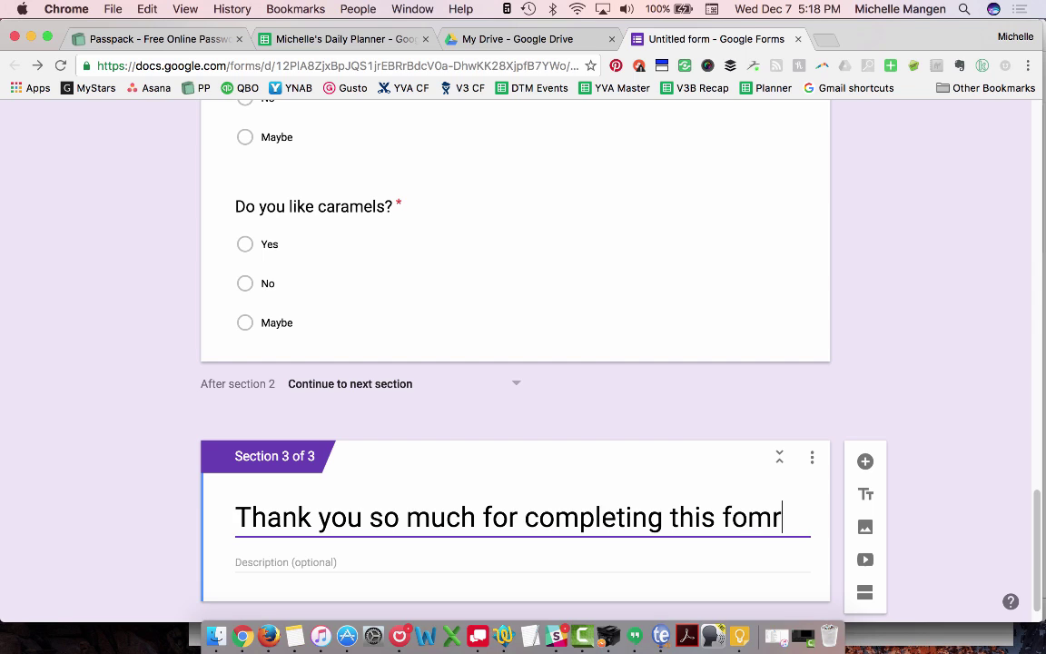
pyautogui.press('BackSpace')
pyautogui.write('rm. I look ')
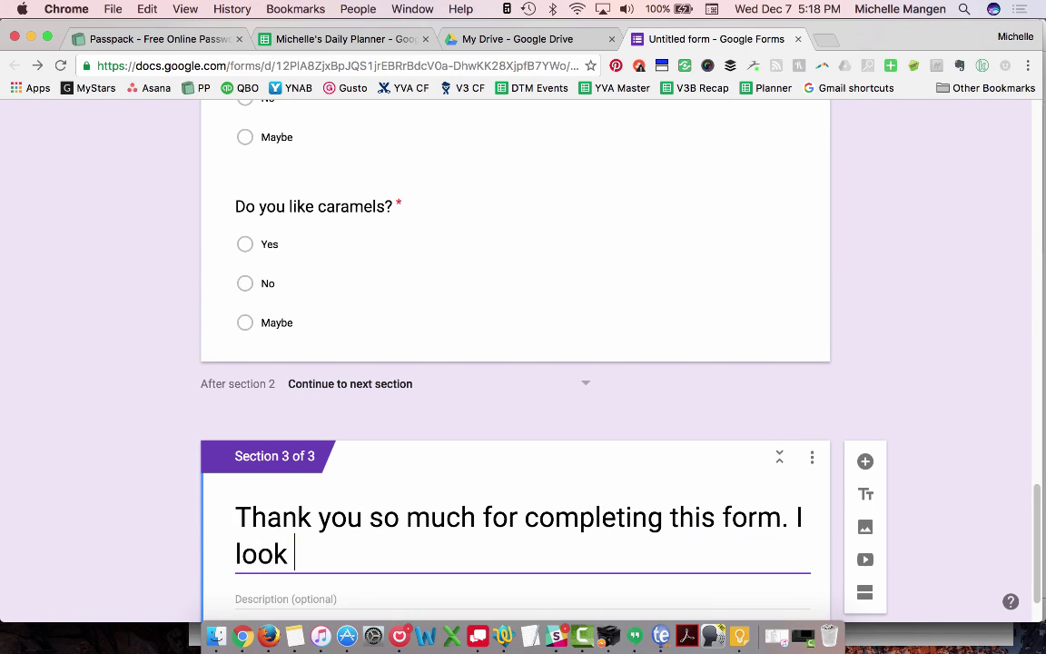
pyautogui.write('forward to sending you ')
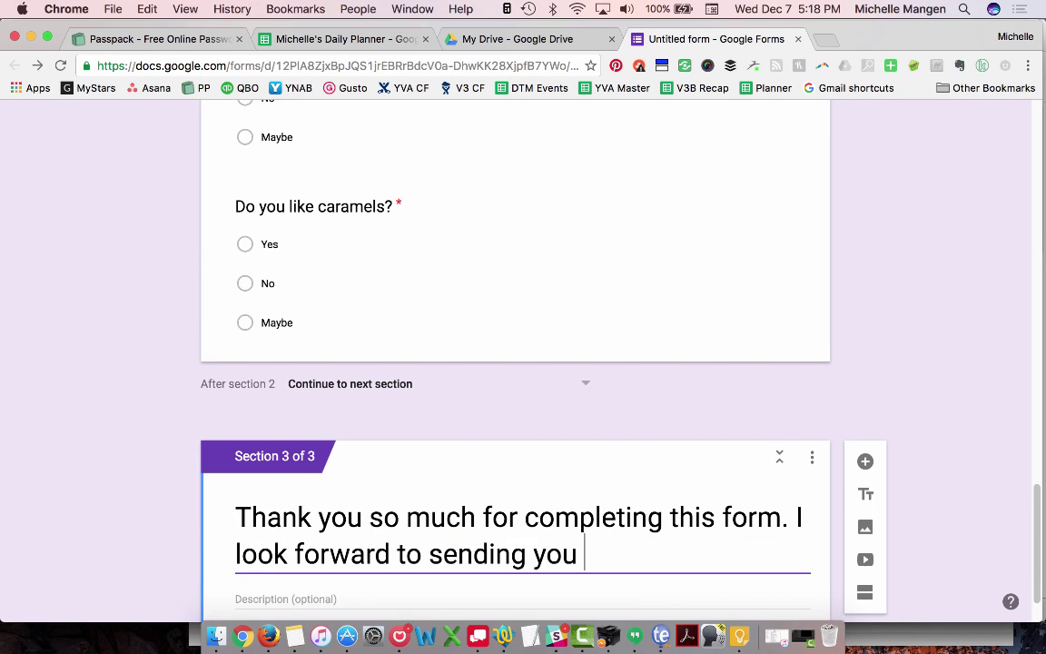
pyautogui.write('awesome ch')
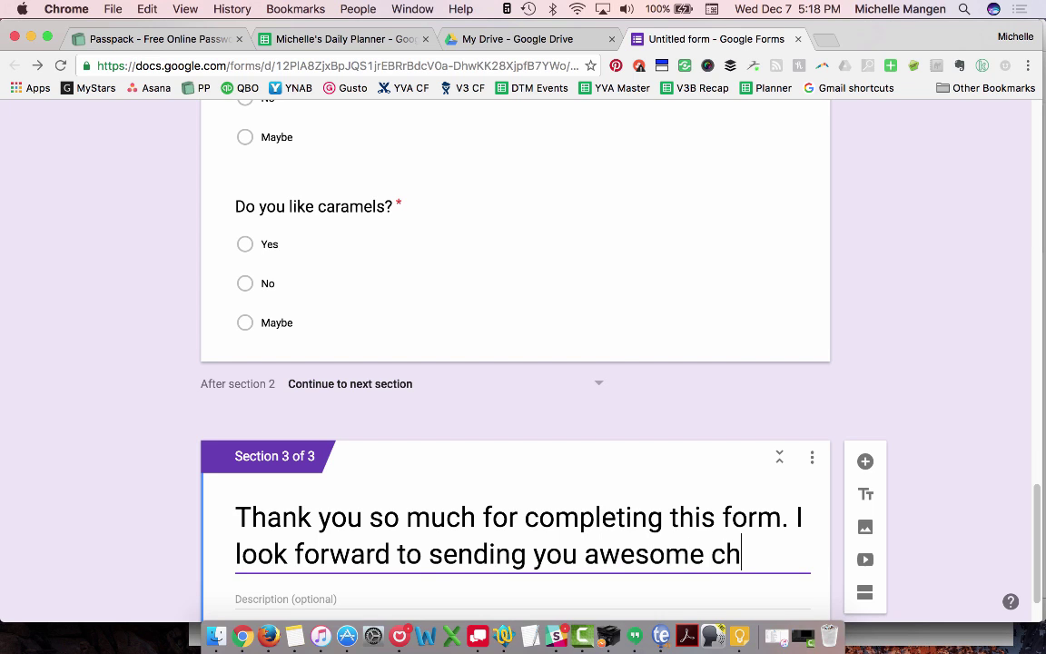
pyautogui.write('ocolat')
pyautogui.press('BackSpace')
pyautogui.press('BackSpace')
pyautogui.write('lates')
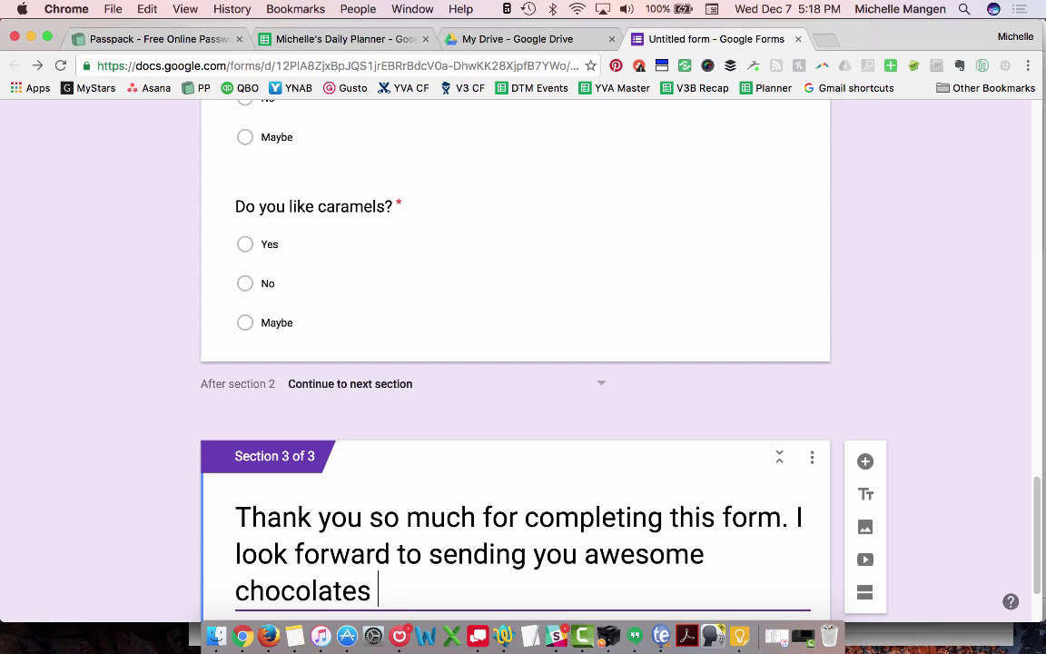
pyautogui.write(' on your birth d')
pyautogui.press('BackSpace')
pyautogui.press('BackSpace')
pyautogui.write('day!')
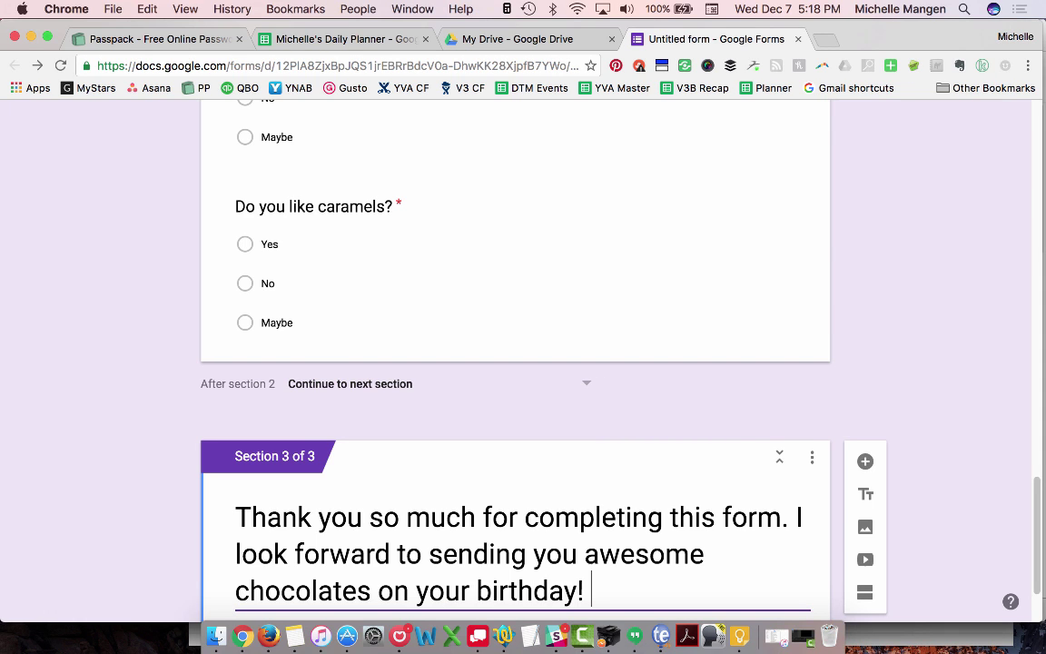
# Step: Check the form's responses page and return to the questions
pyautogui.scroll(-2, 321, 326)
pyautogui.scroll(20, 320, 334)
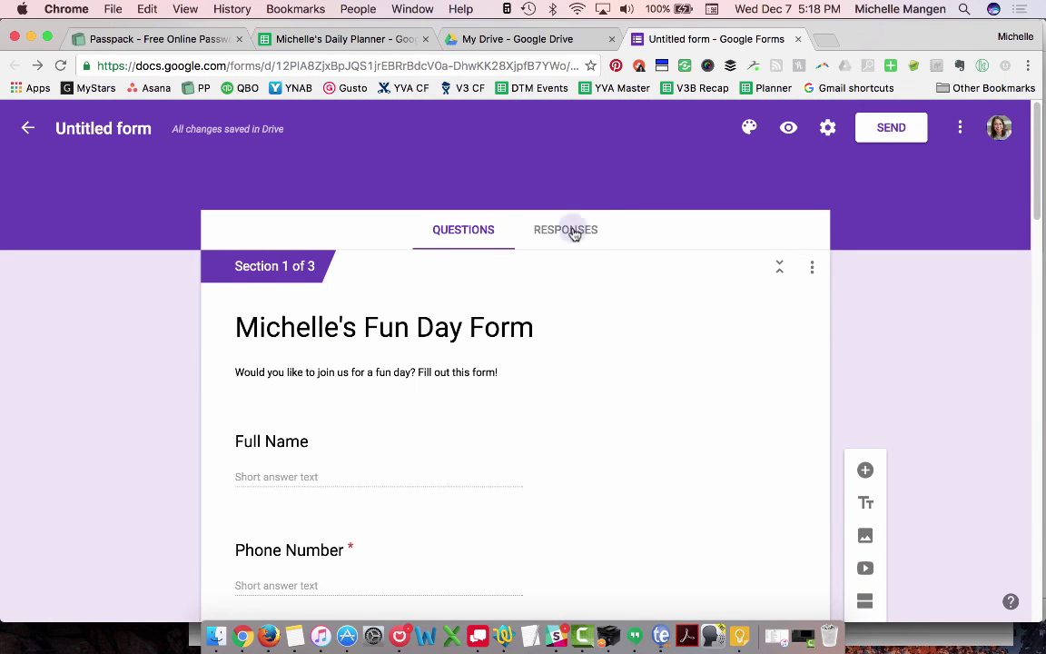
pyautogui.click(573, 231)
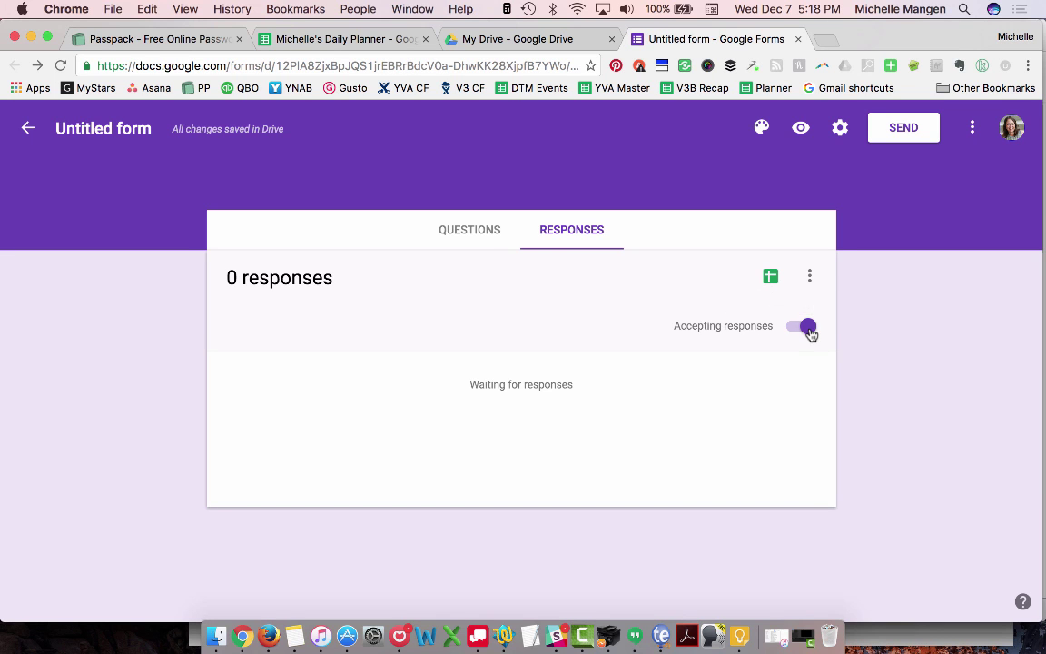
pyautogui.click(486, 238)
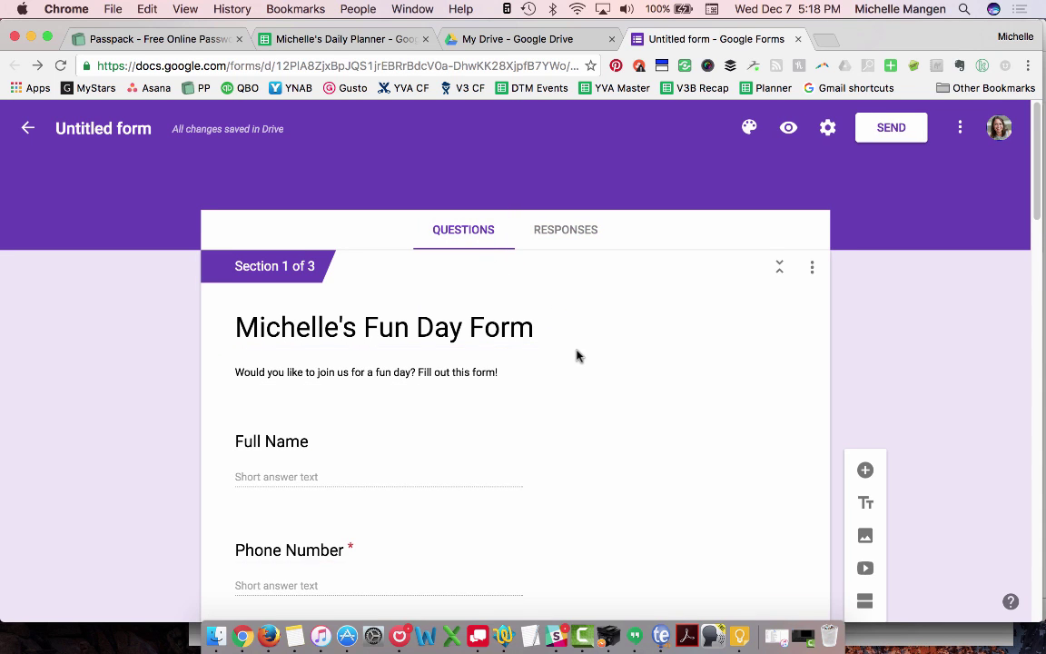
# Step: Examine the Full Name question's extra options and review the questions in all sections through to the thank-you section
pyautogui.scroll(-3, 536, 309)
pyautogui.scroll(-2, 592, 355)
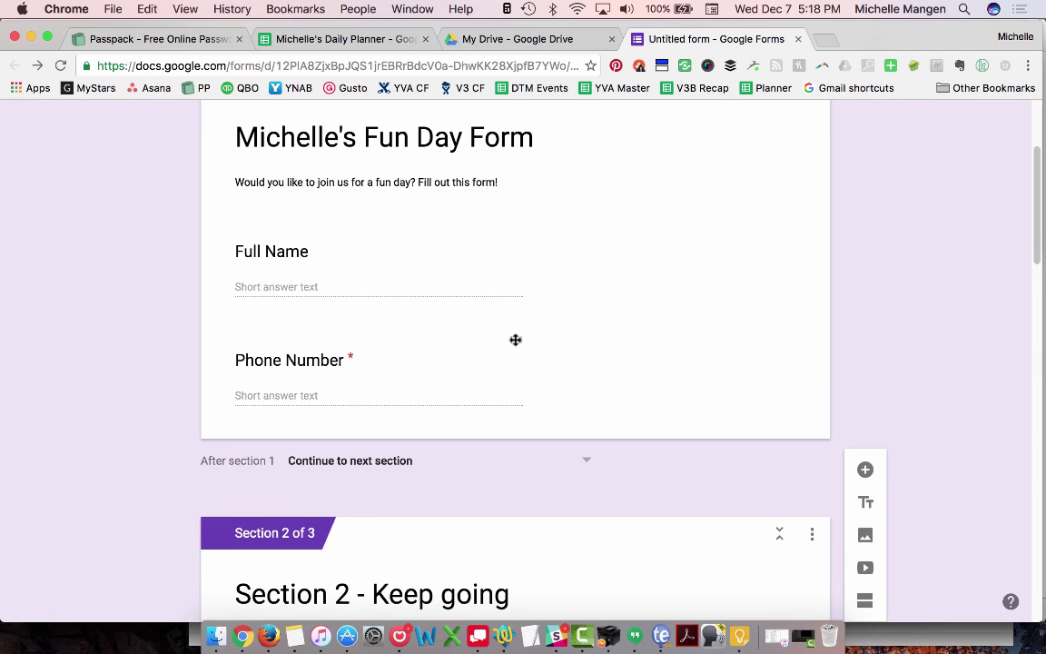
pyautogui.moveTo(516, 339); pyautogui.dragTo(529, 366)
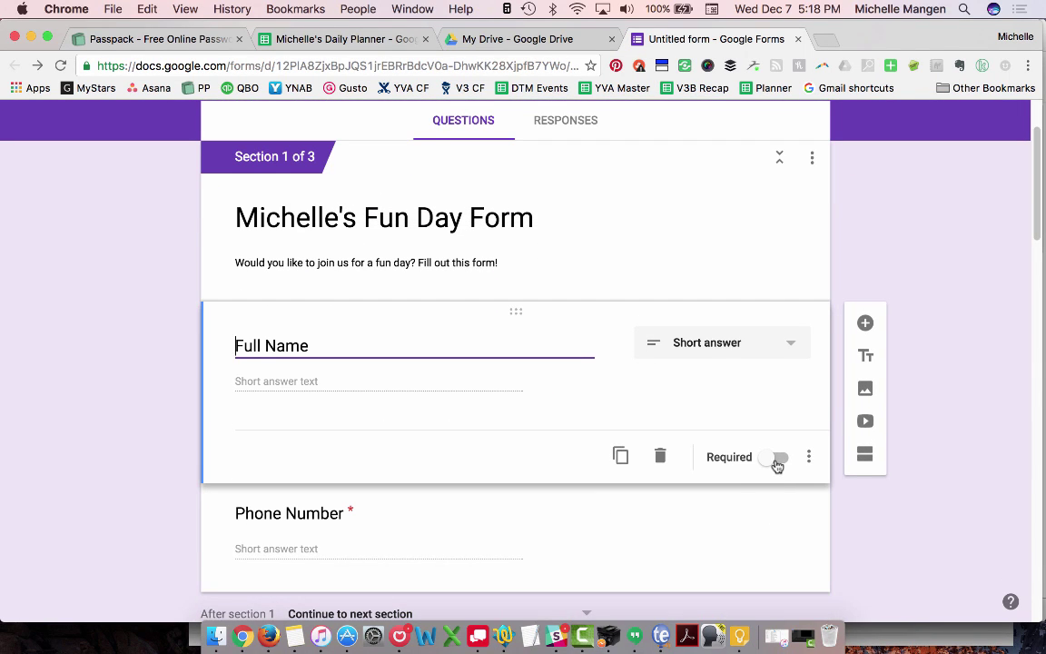
pyautogui.click(809, 457)
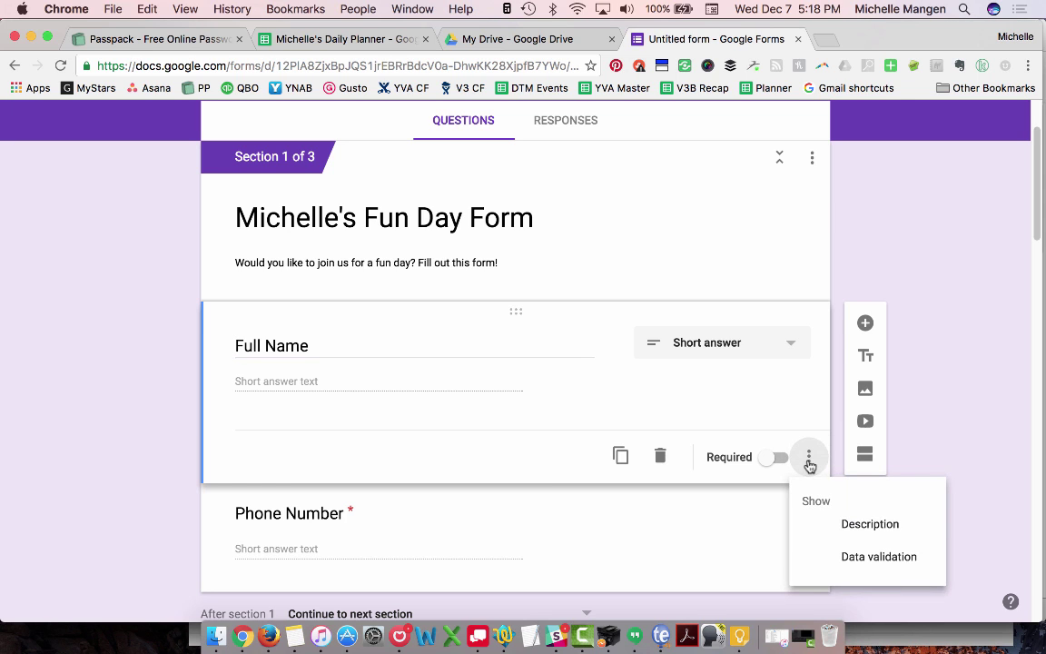
pyautogui.scroll(-2, 913, 534)
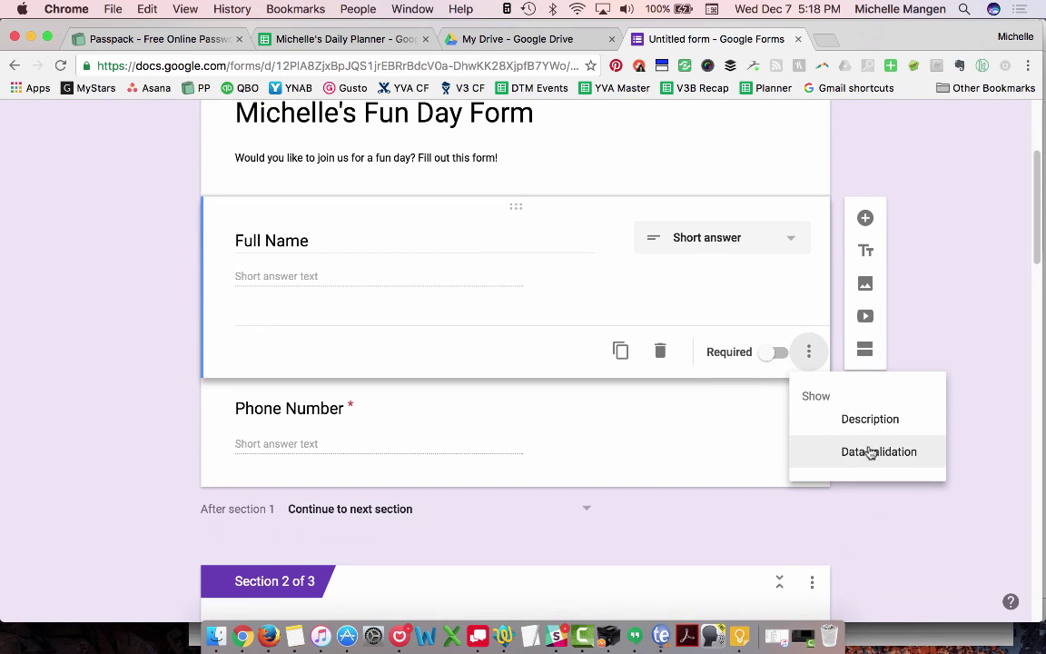
pyautogui.click(675, 449)
pyautogui.scroll(-6, 676, 451)
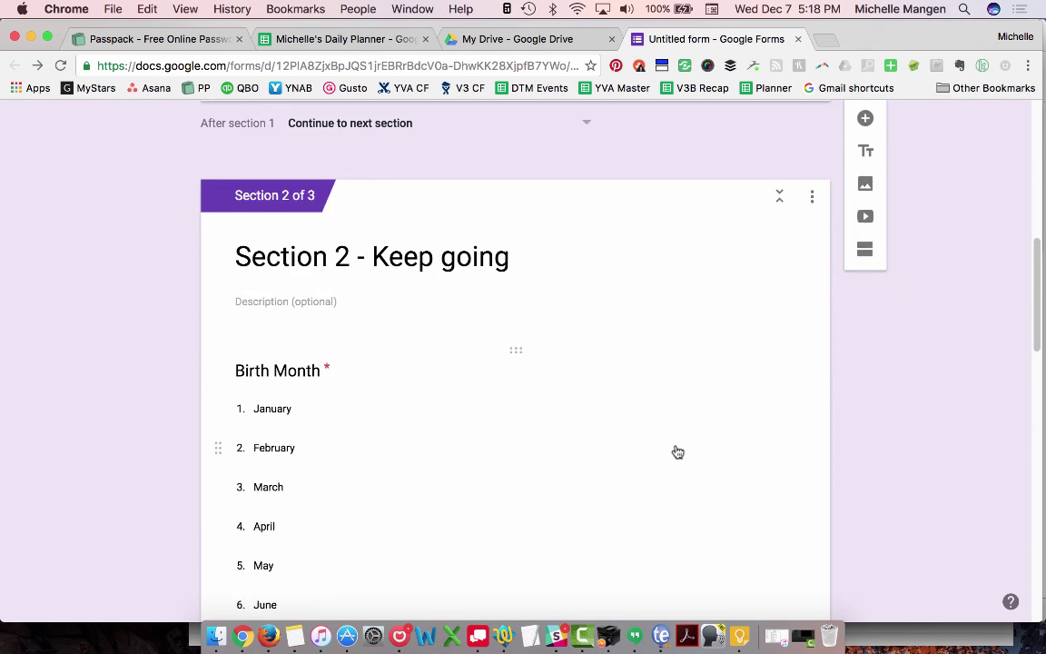
pyautogui.scroll(-7, 677, 451)
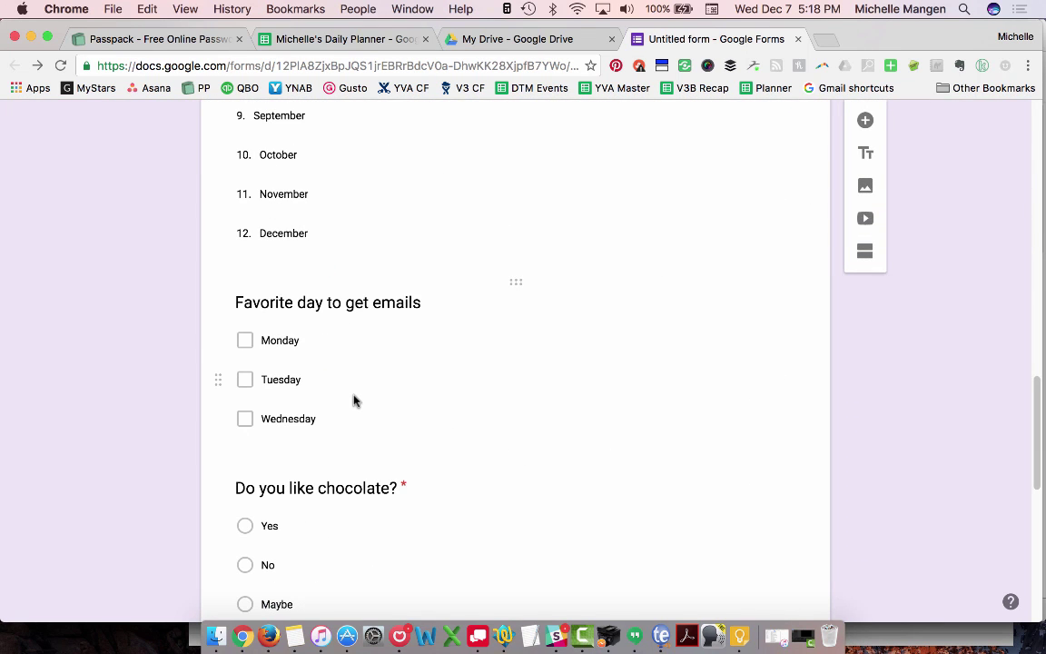
pyautogui.scroll(7, 354, 403)
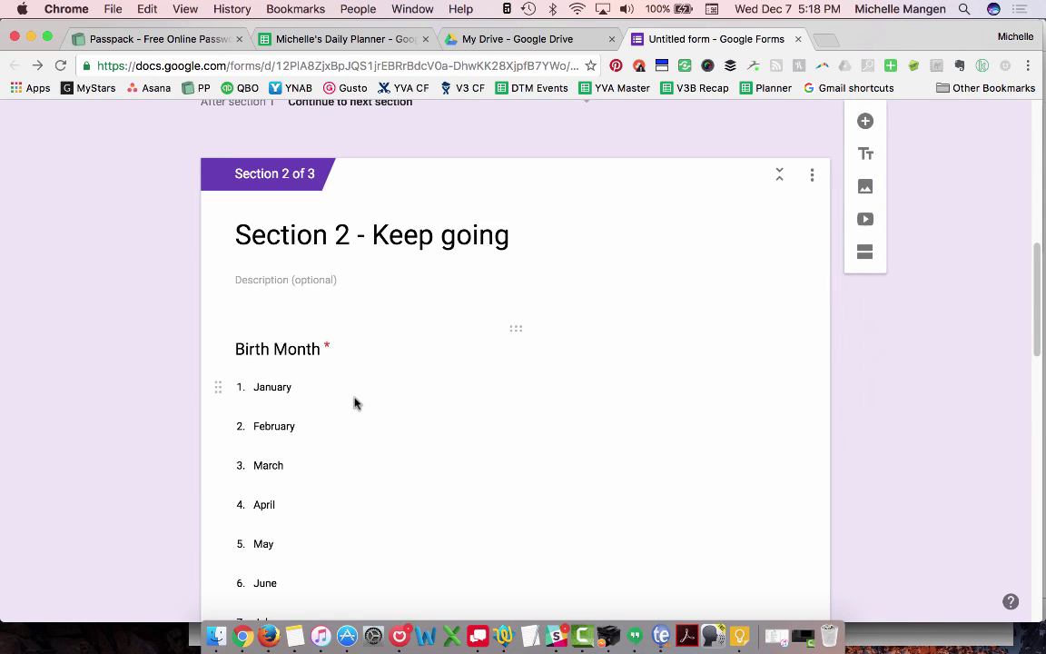
pyautogui.scroll(-15, 355, 402)
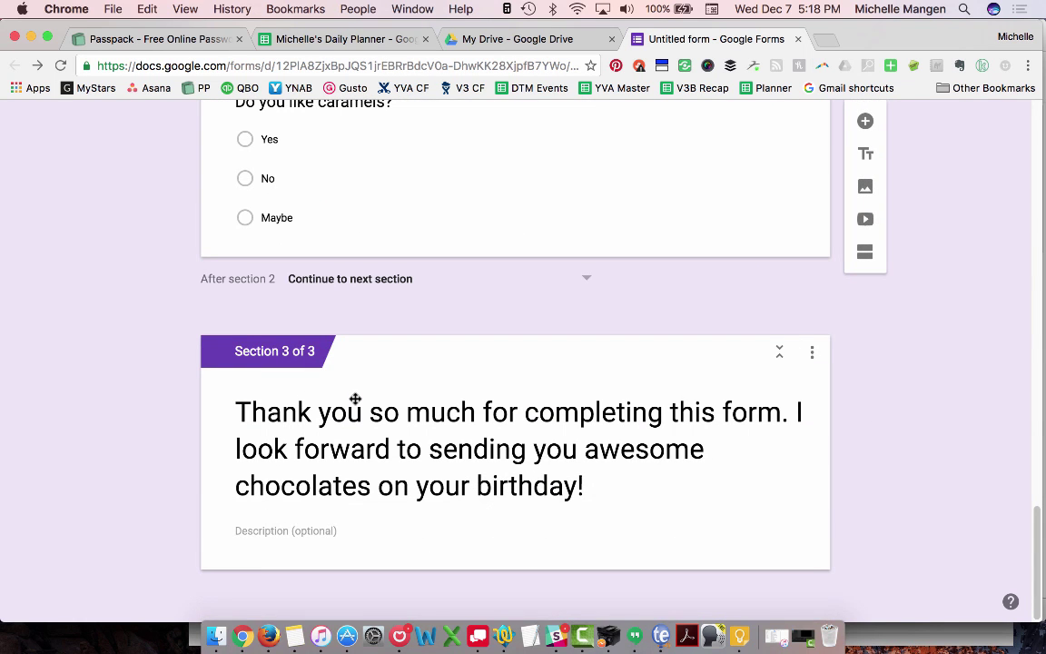
# Step: Change the form's theme color to light blue
pyautogui.scroll(20, 356, 401)
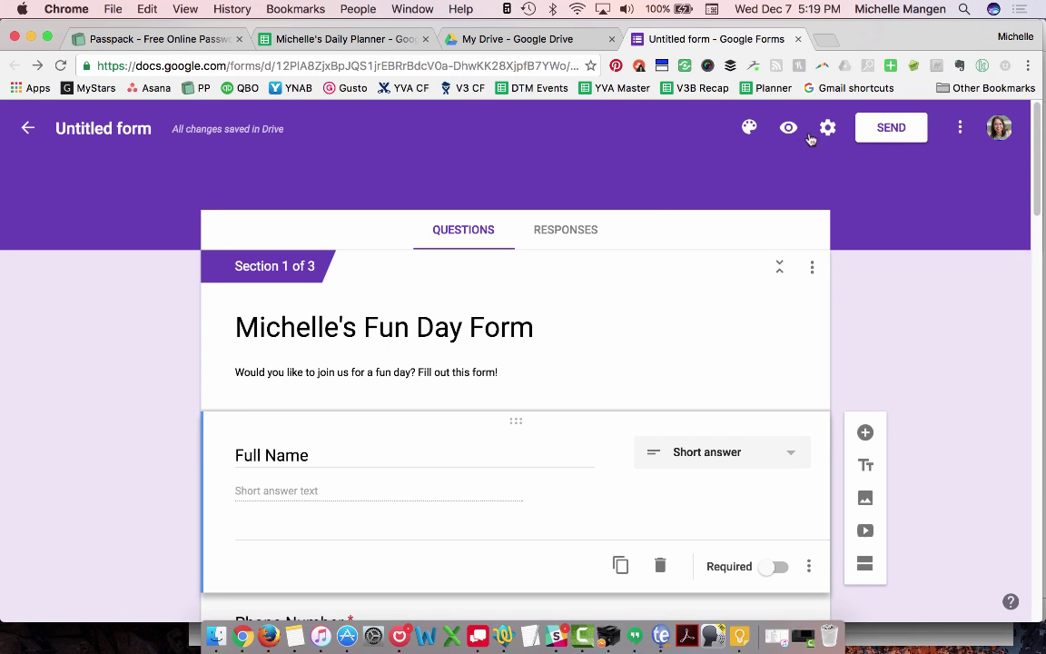
pyautogui.click(749, 127)
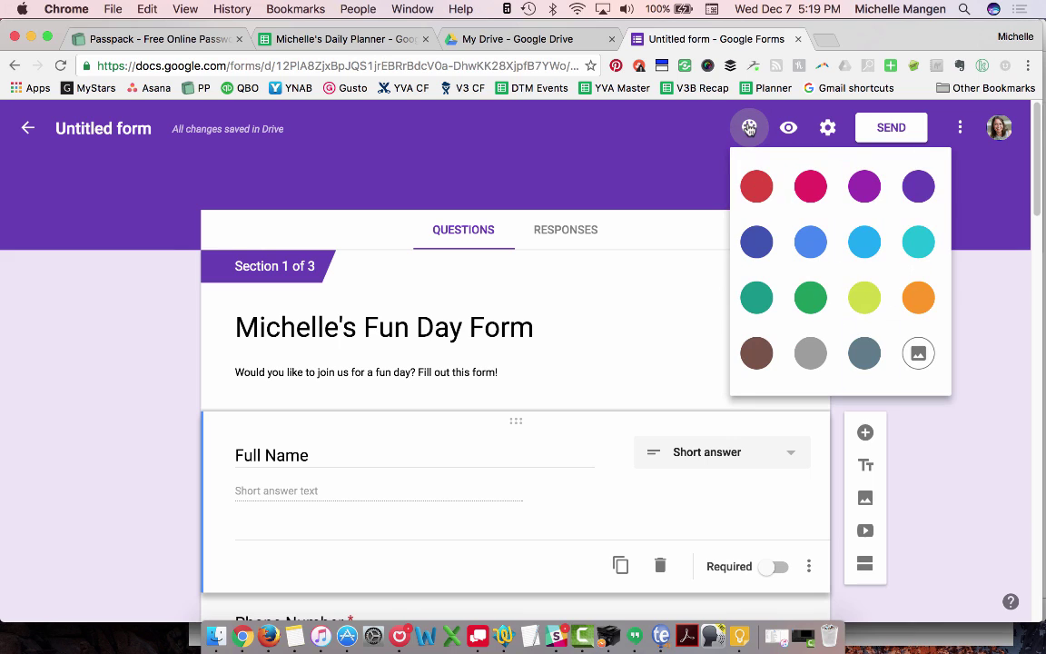
pyautogui.click(862, 238)
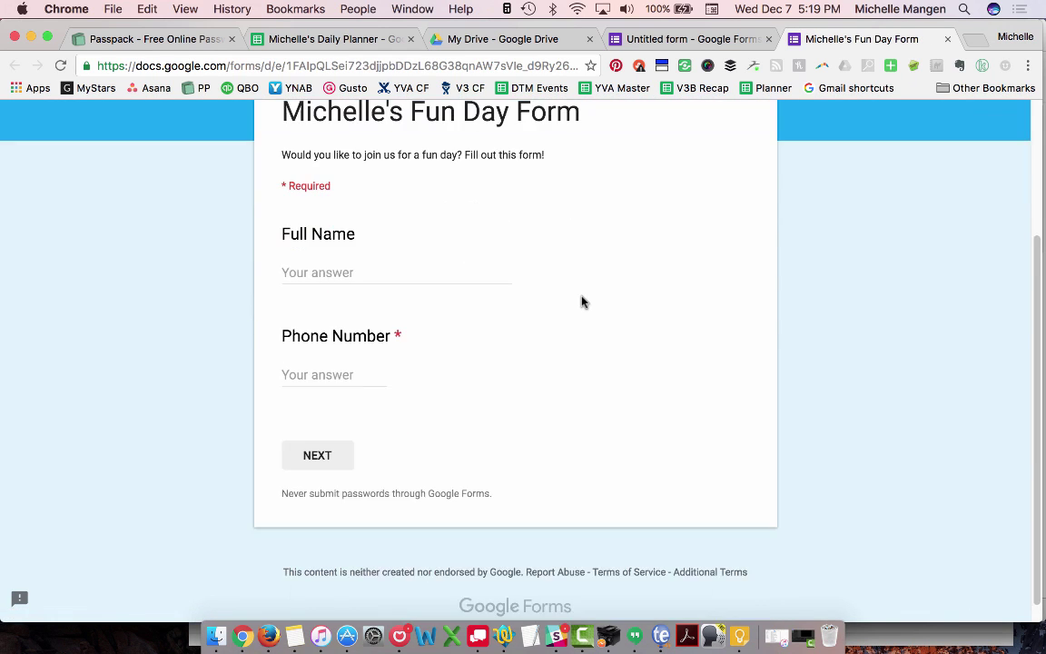
# Step: Look over the form's first page in preview, close the preview, and view the form's additional actions
pyautogui.scroll(-5, 582, 301)
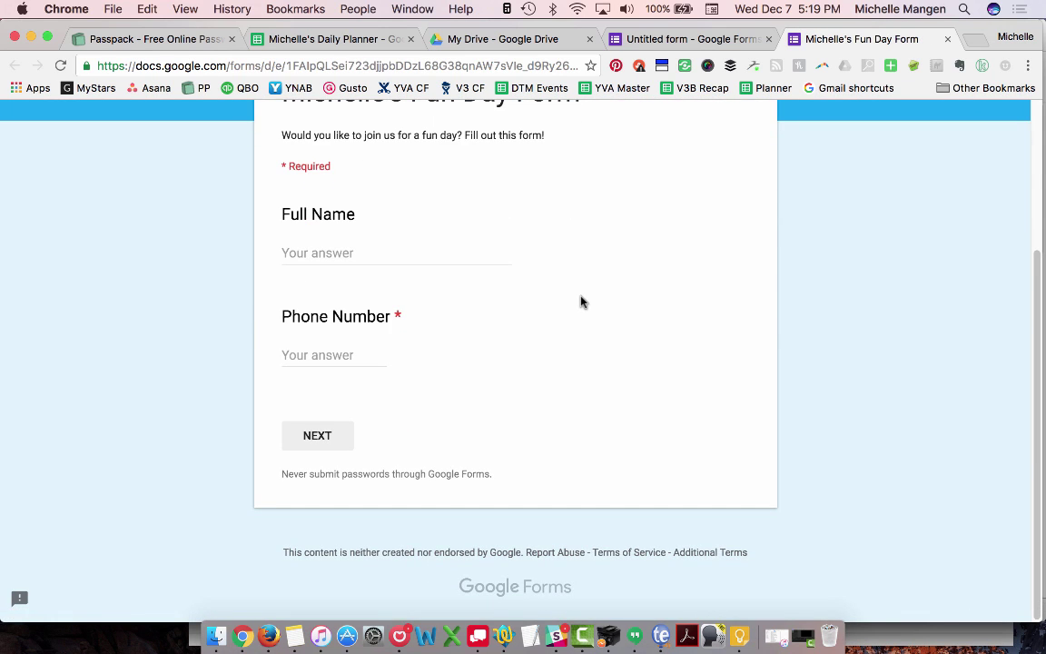
pyautogui.scroll(5, 582, 302)
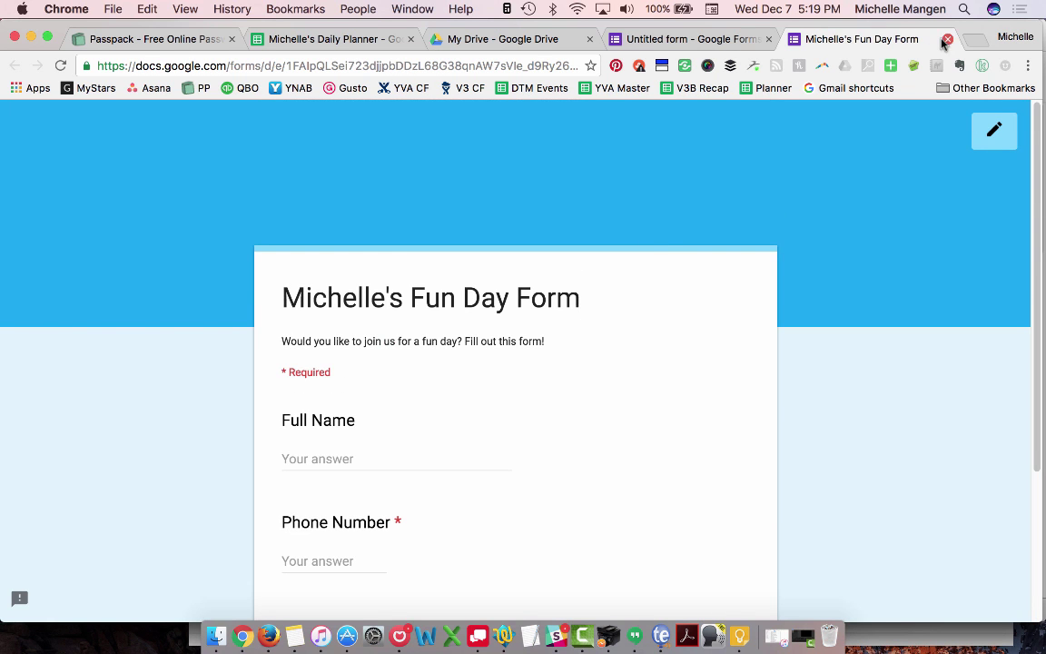
pyautogui.click(946, 40)
pyautogui.click(961, 129)
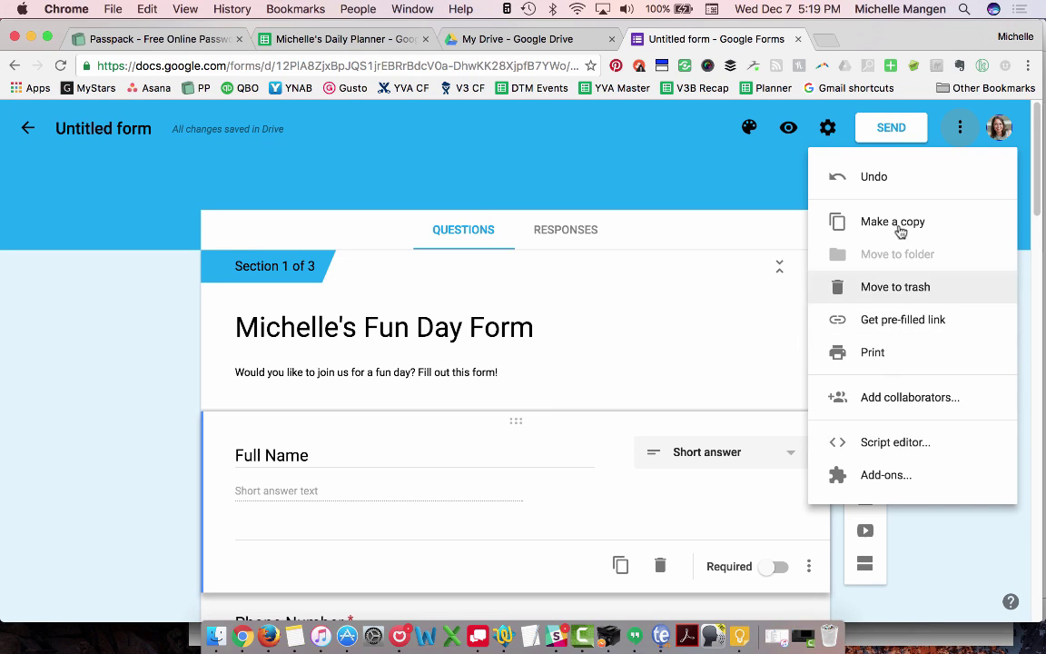
pyautogui.click(717, 171)
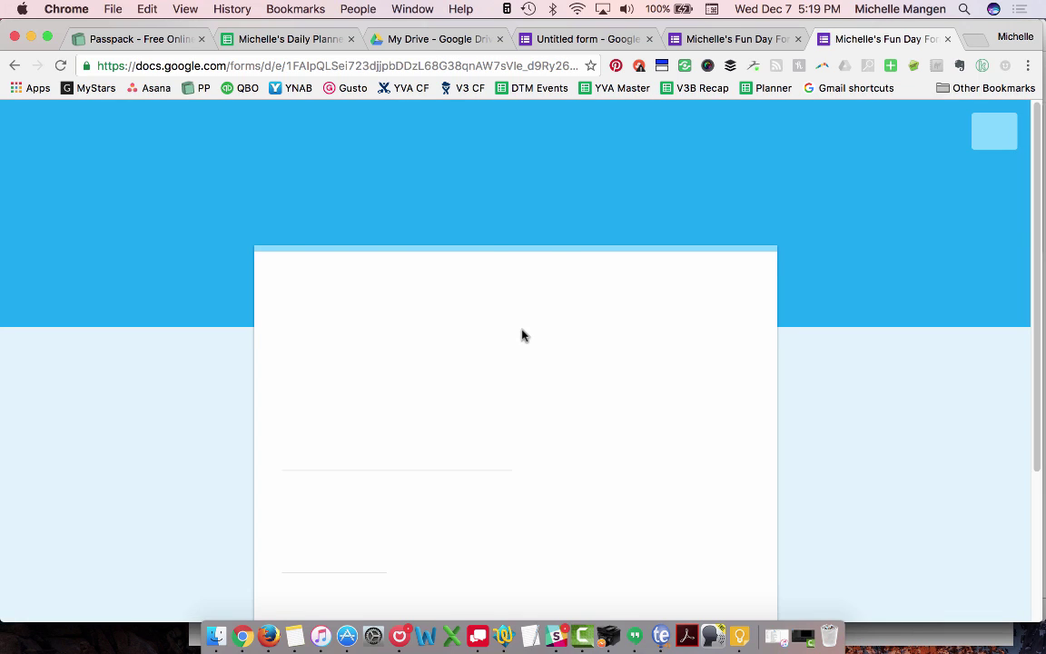
# Step: Fill in the full name and phone number in the form preview and try to continue to the next section
pyautogui.scroll(-3, 495, 318)
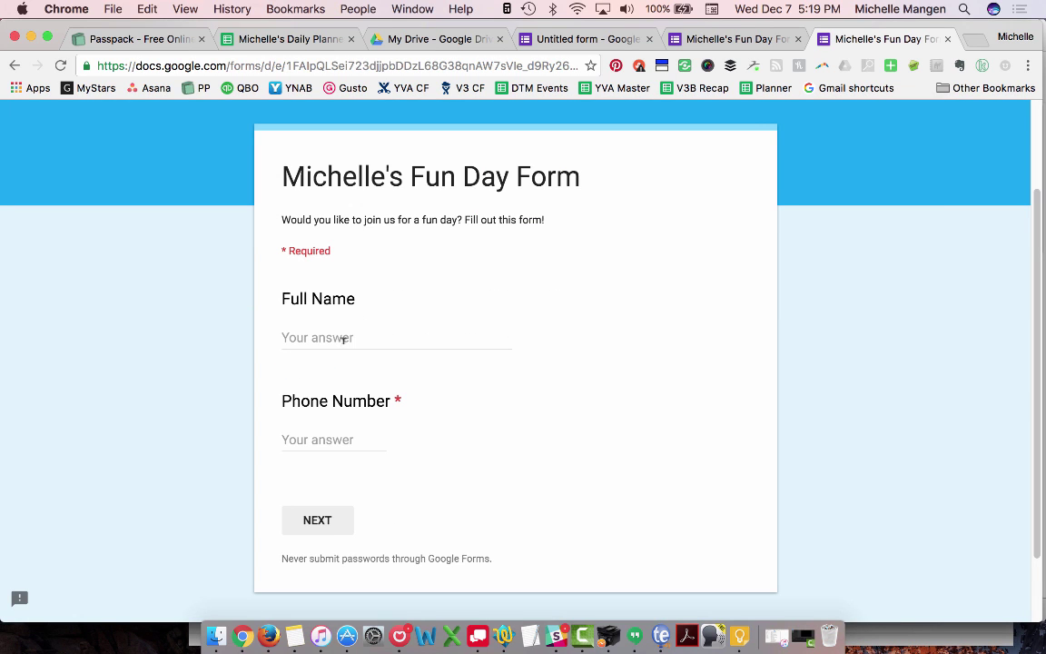
pyautogui.click(344, 338)
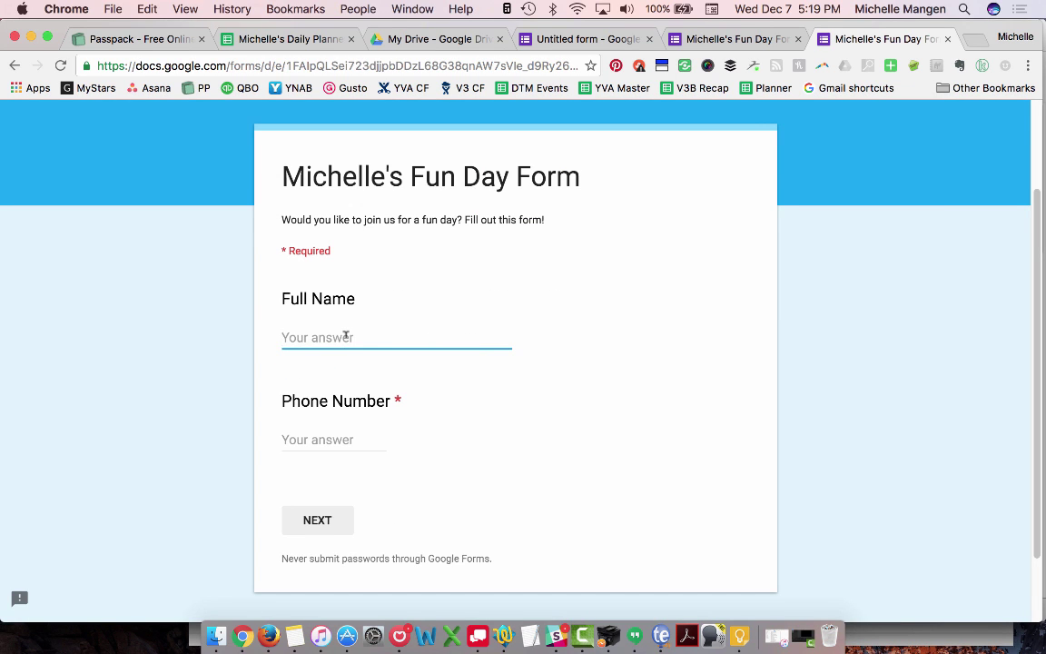
pyautogui.write('Tony Stark')
pyautogui.click(333, 440)
pyautogui.write('555-555-1212')
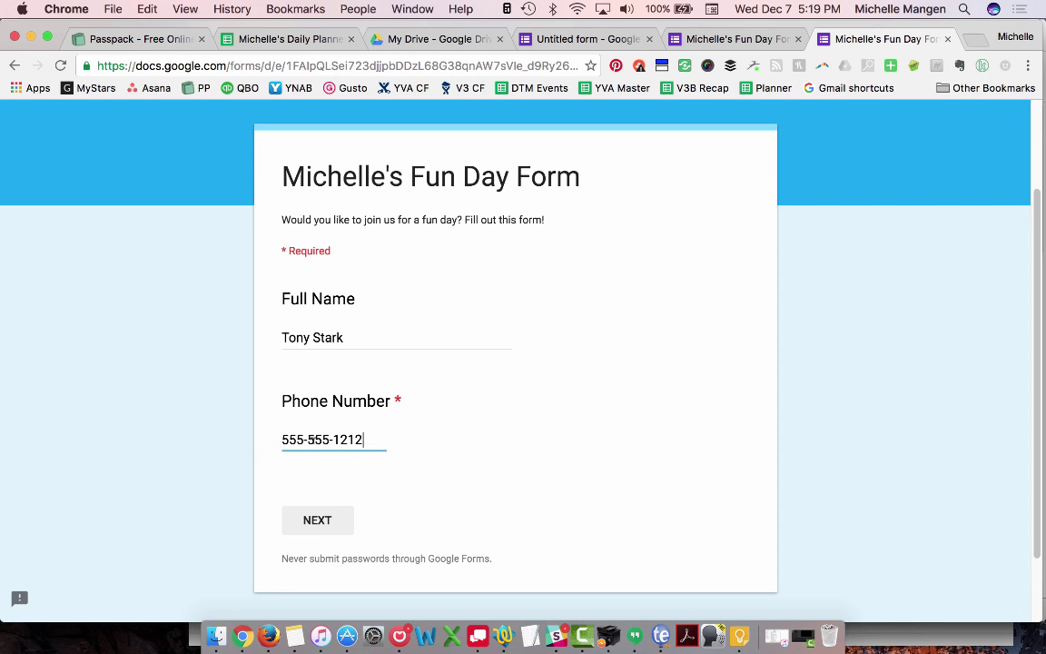
pyautogui.click(319, 522)
pyautogui.scroll(-3, 323, 527)
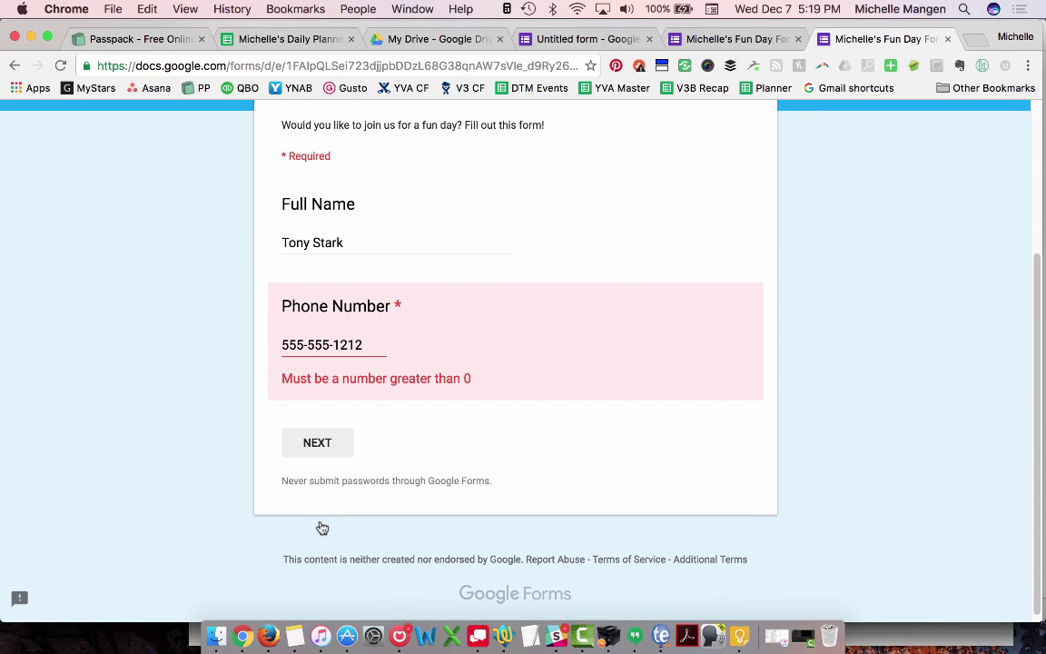
# Step: Return to the form editor and remove the data validation from the Phone Number question
pyautogui.click(545, 39)
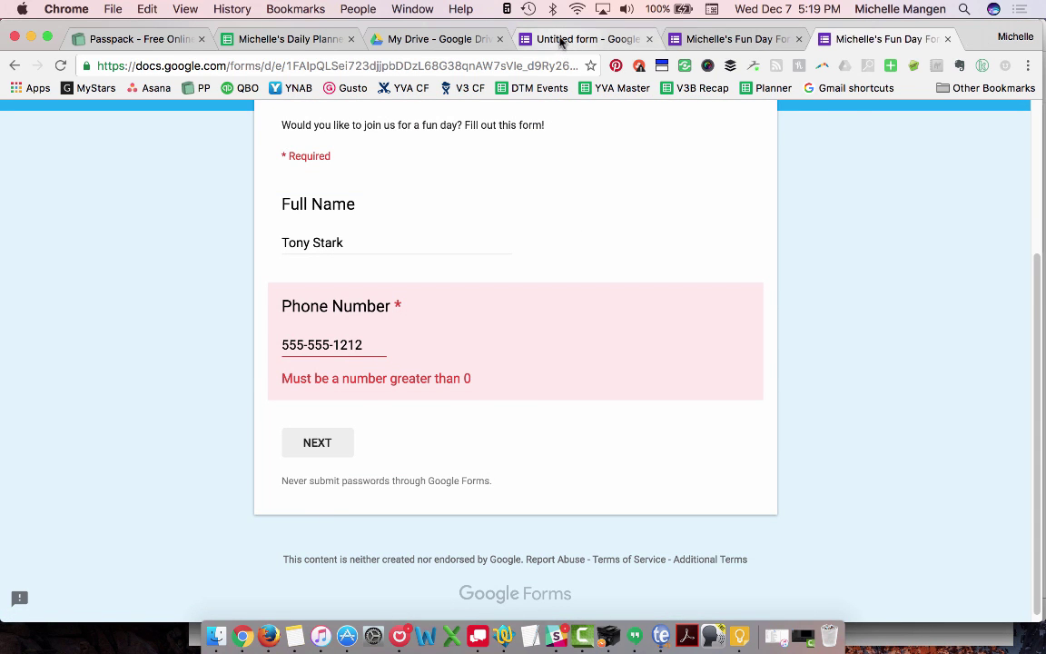
pyautogui.scroll(-4, 465, 444)
pyautogui.click(459, 390)
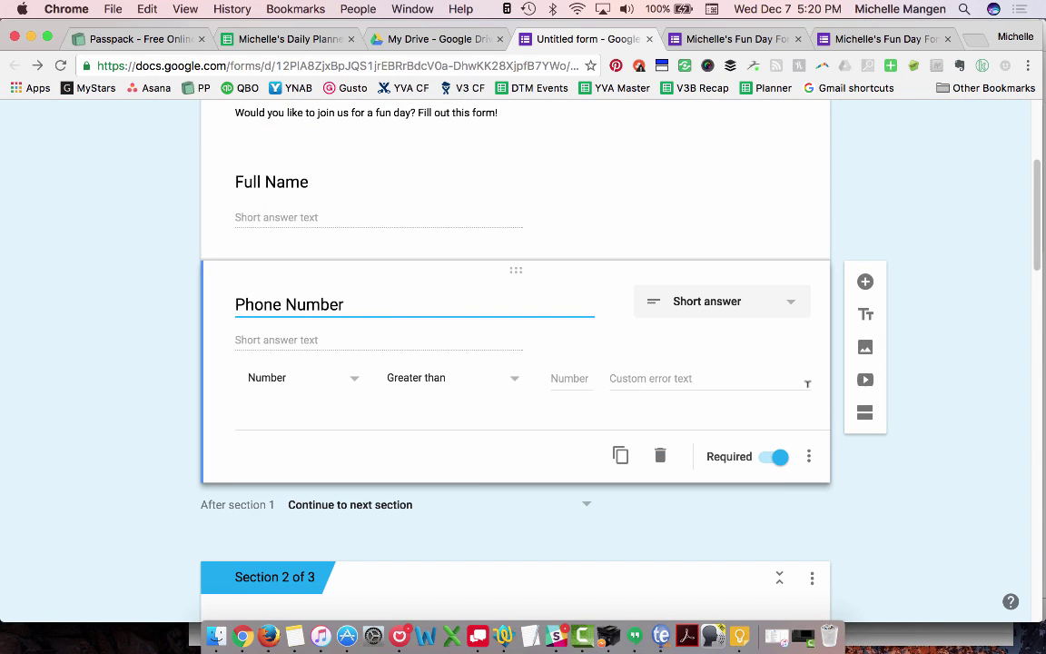
pyautogui.click(809, 460)
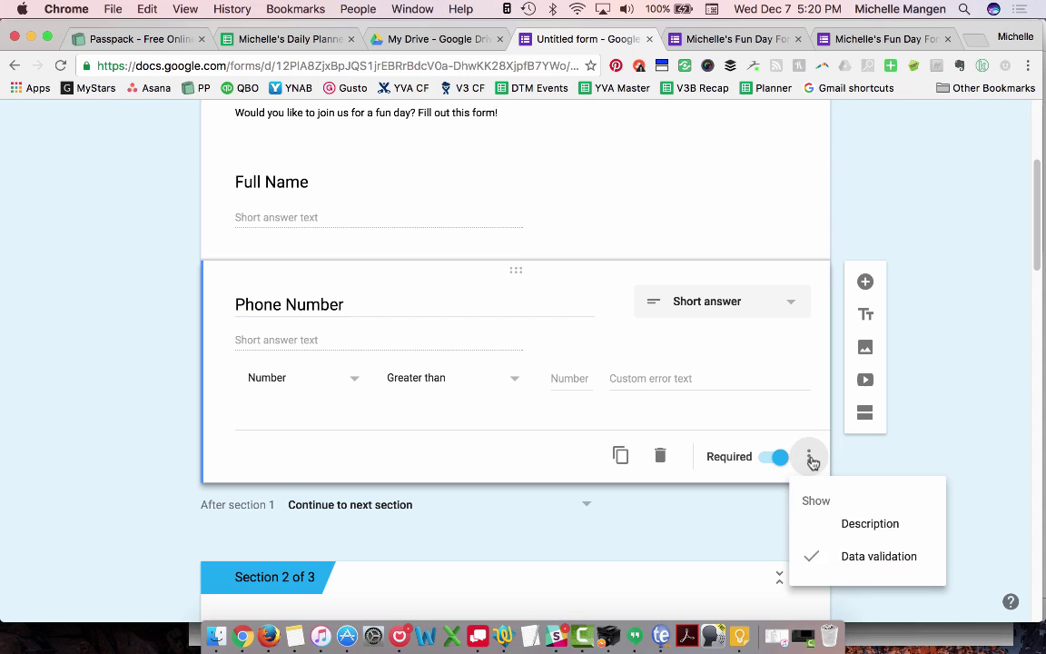
pyautogui.click(813, 557)
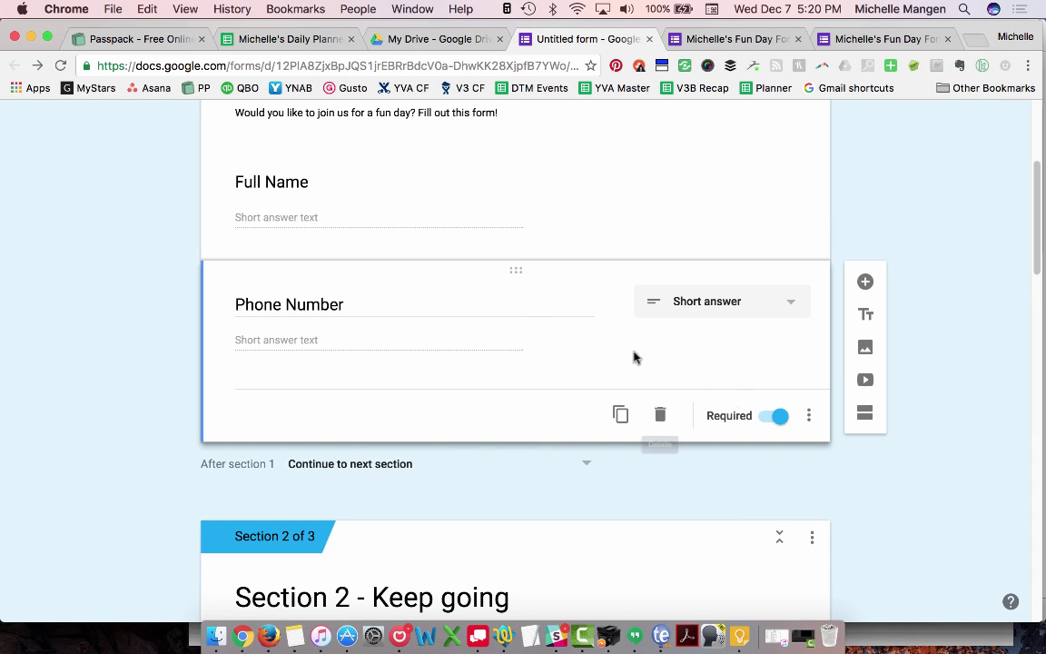
# Step: Add the description "Please enter in xxx-xxx-xxxx format" to the Phone Number question
pyautogui.click(809, 416)
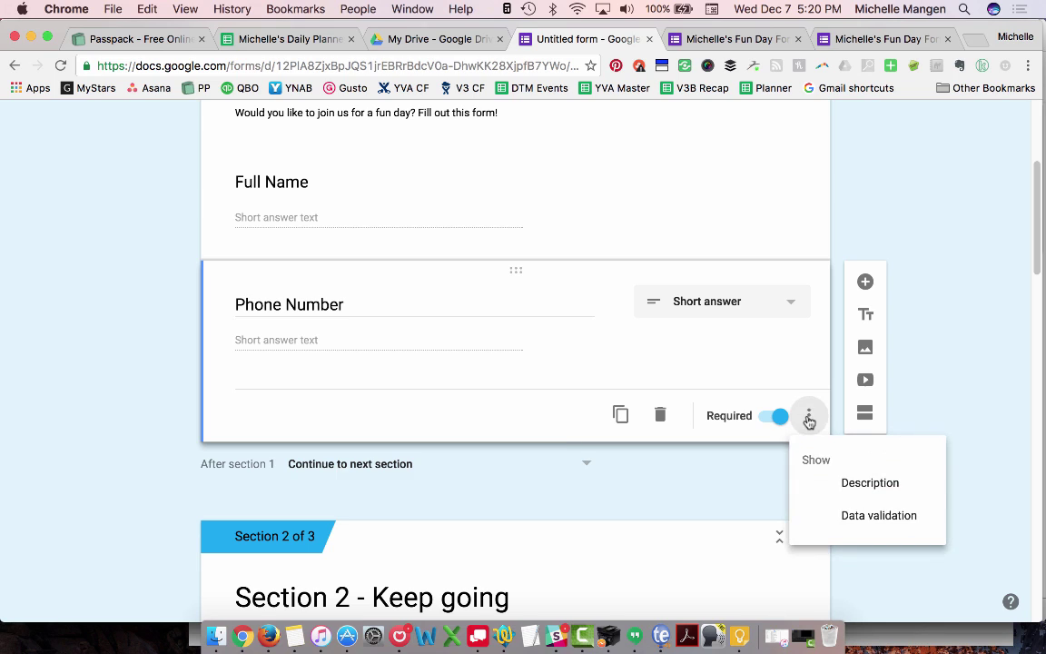
pyautogui.click(836, 482)
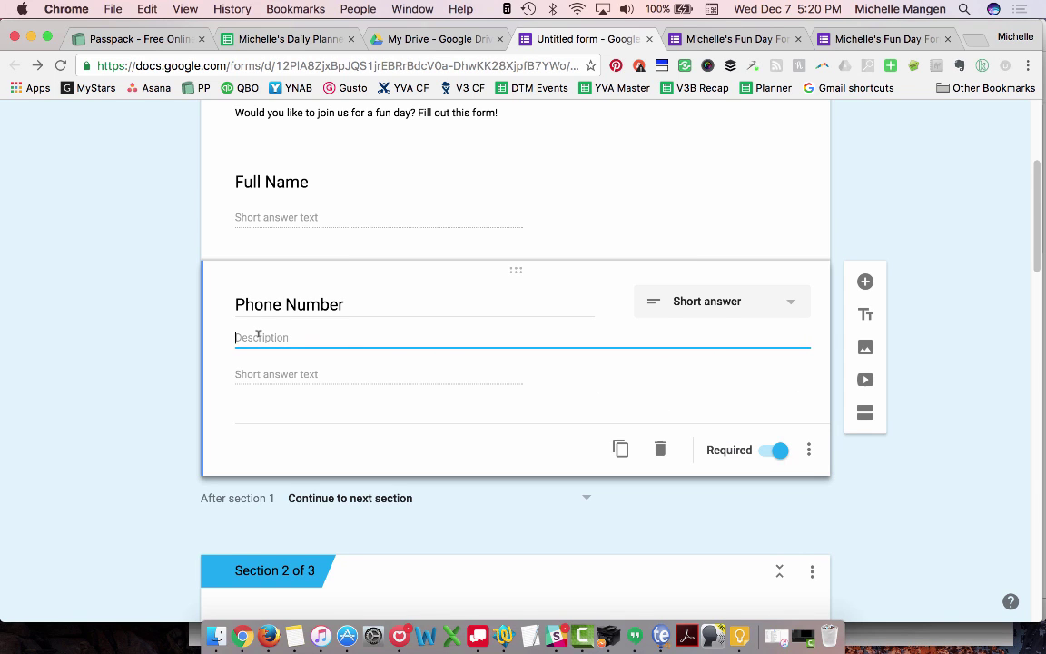
pyautogui.write('Please enter in xxx-xxx-xxxx format')
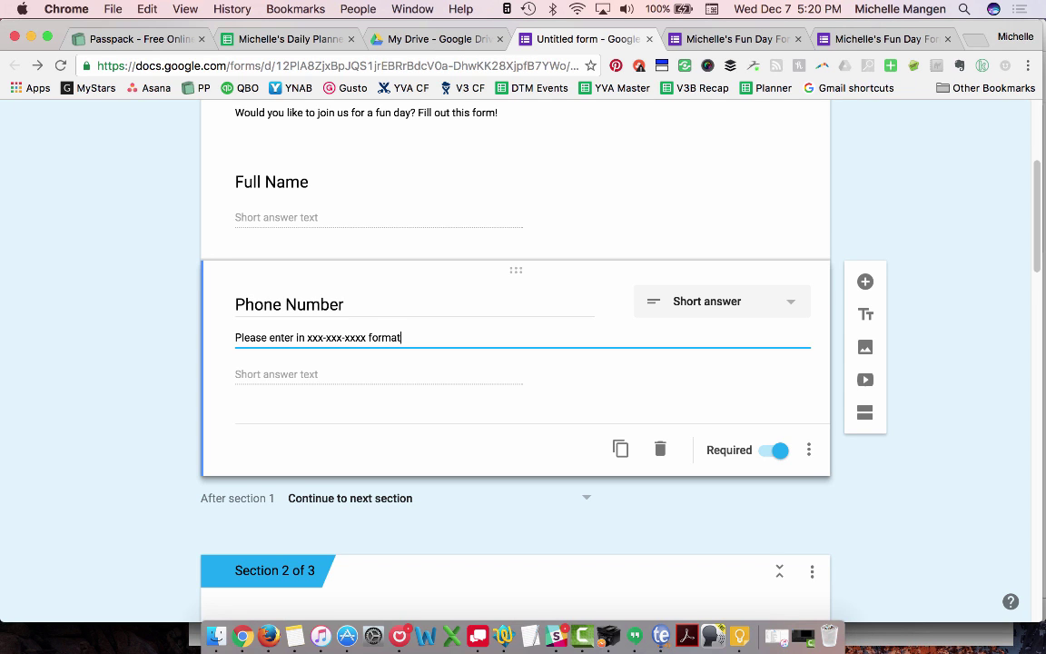
# Step: In the form preview, continue to section 2, choose January as birth month, and select Tuesday and Wednesday as email days
pyautogui.click(874, 41)
pyautogui.click(324, 444)
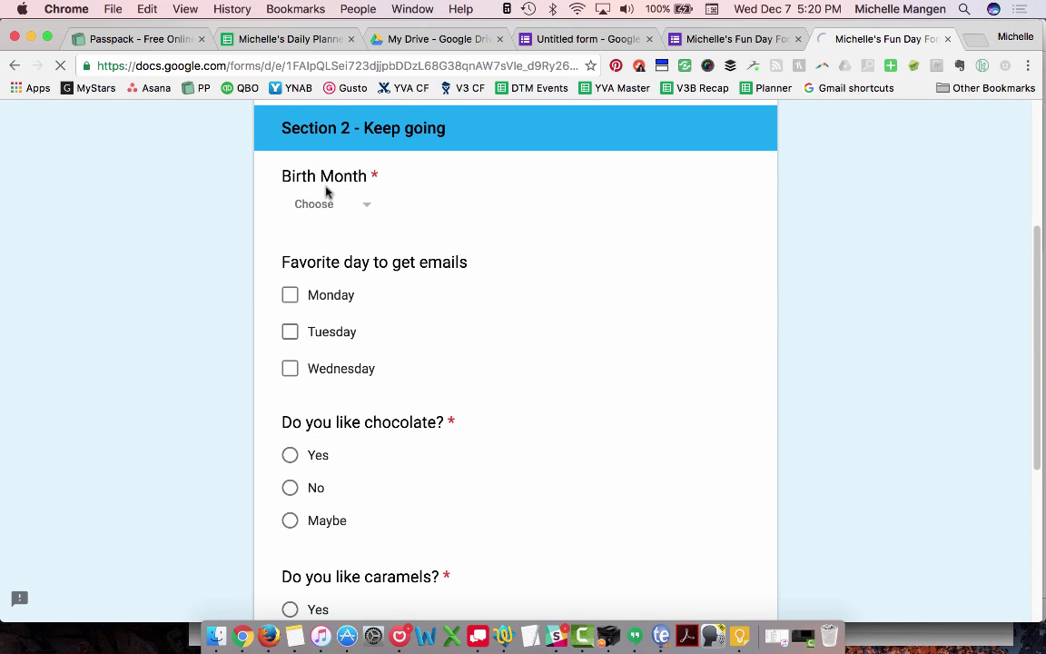
pyautogui.click(318, 205)
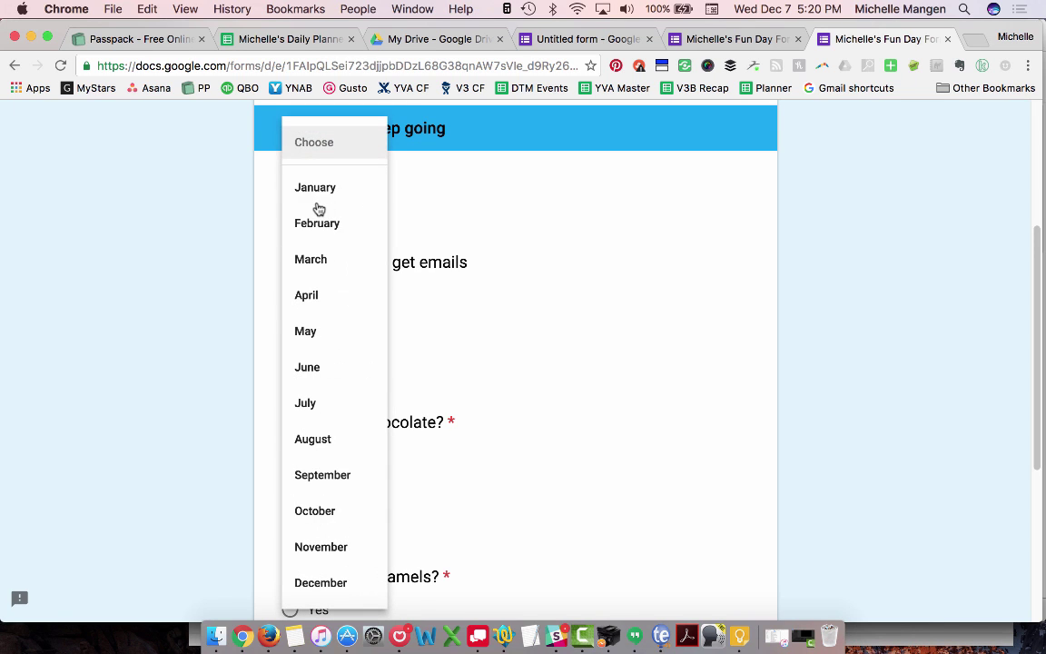
pyautogui.click(319, 189)
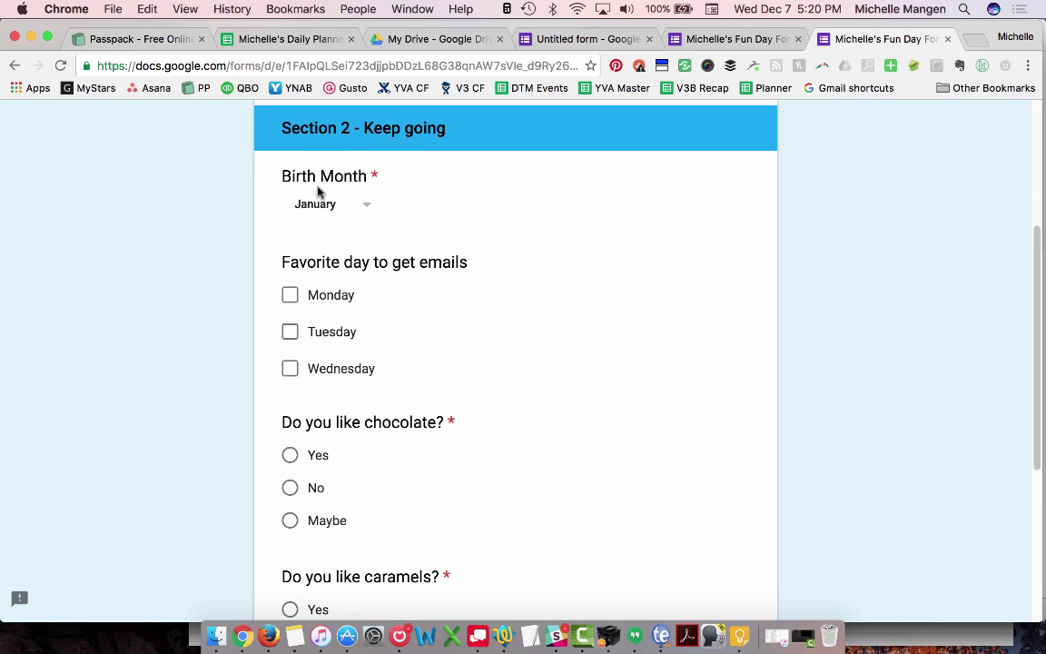
pyautogui.click(290, 332)
pyautogui.click(290, 368)
# Step: Answer Yes to both the chocolate and caramels questions, continue to the final section, and submit the test response
pyautogui.scroll(-3, 652, 466)
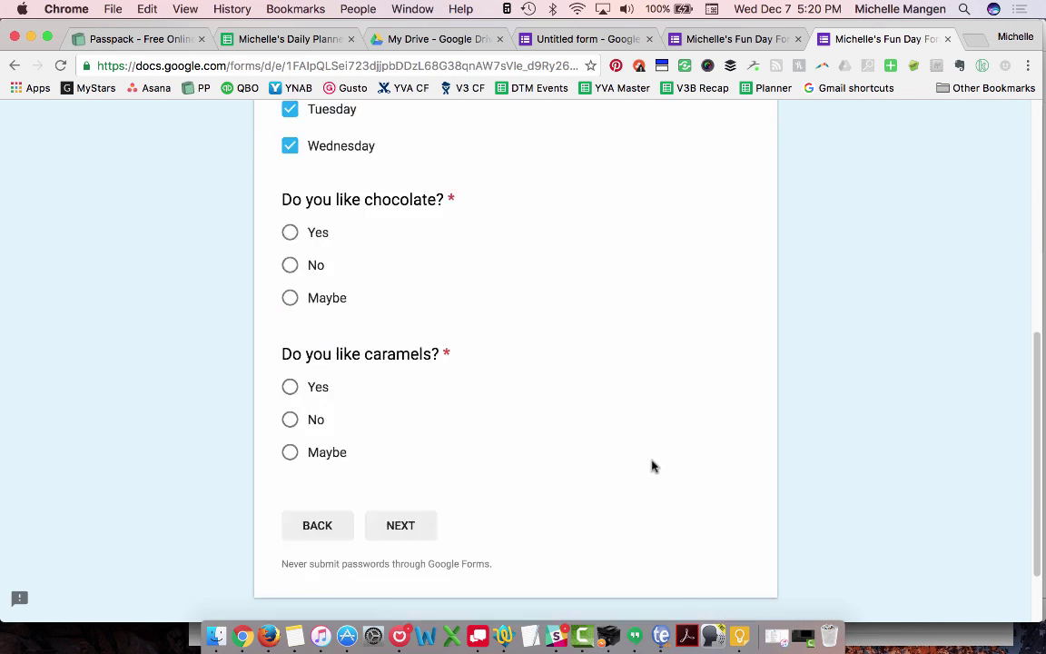
pyautogui.scroll(-2, 653, 466)
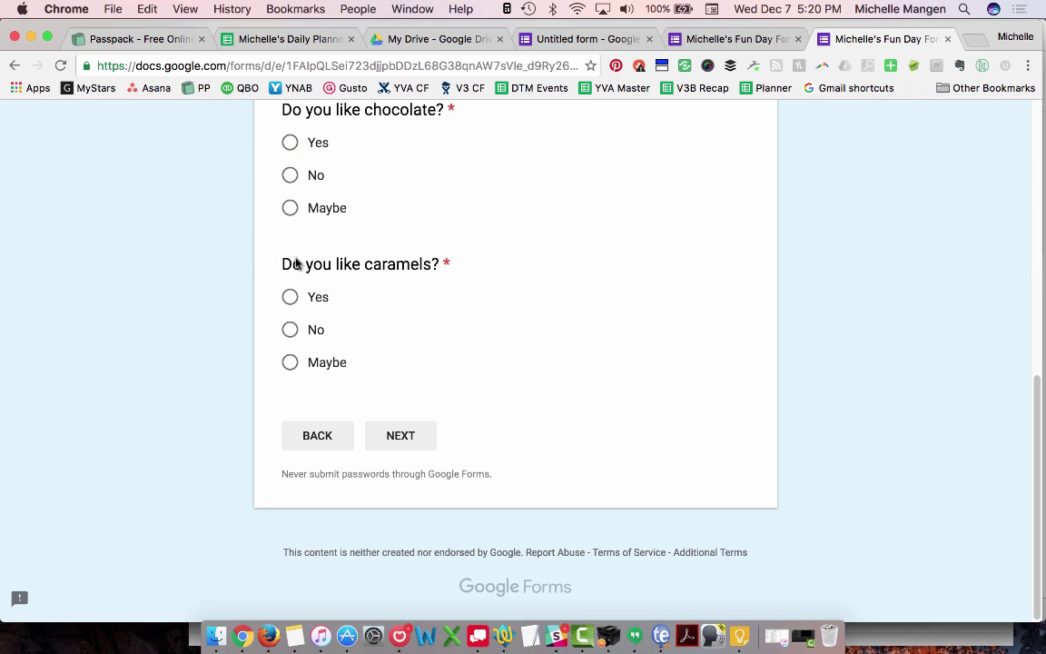
pyautogui.click(290, 142)
pyautogui.click(291, 297)
pyautogui.click(402, 442)
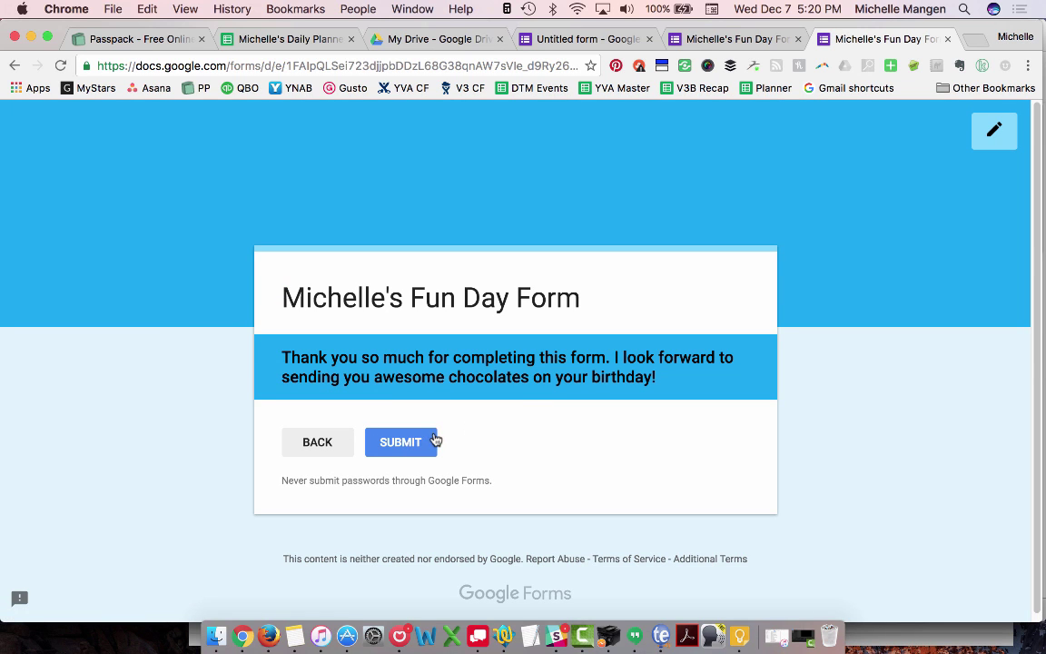
pyautogui.click(409, 442)
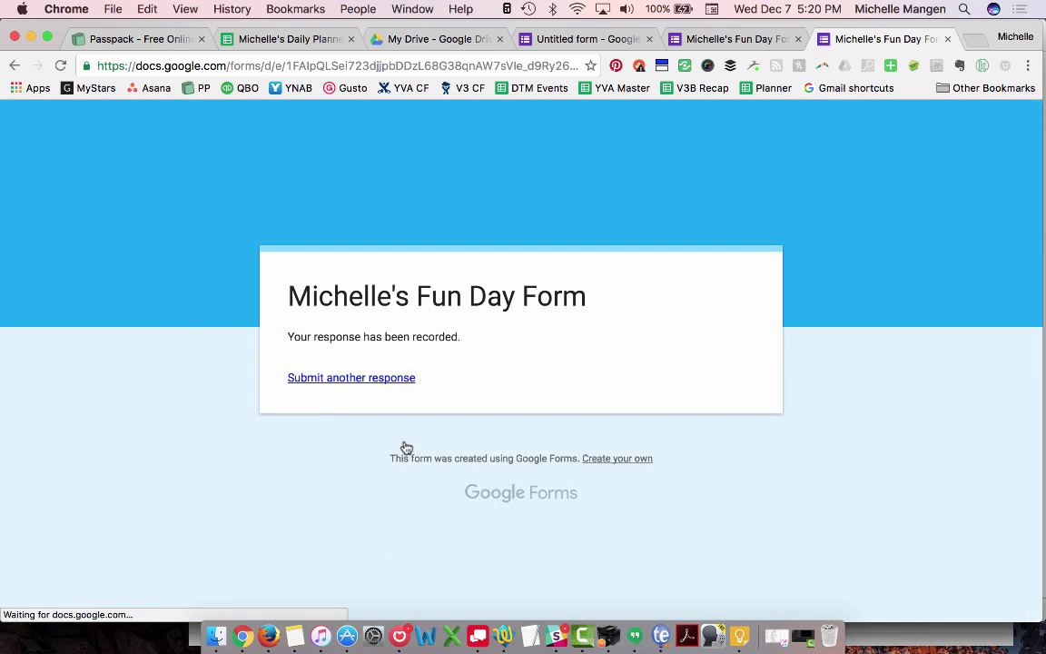
# Step: Start another response, fill in the full name and phone number, and continue to section 2
pyautogui.click(343, 378)
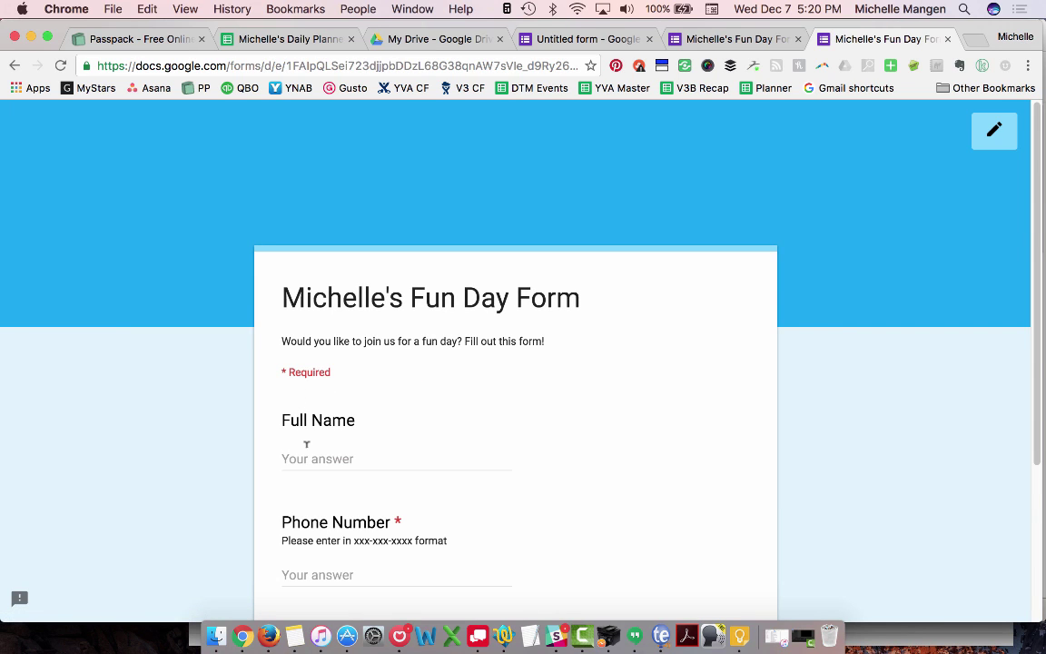
pyautogui.click(306, 448)
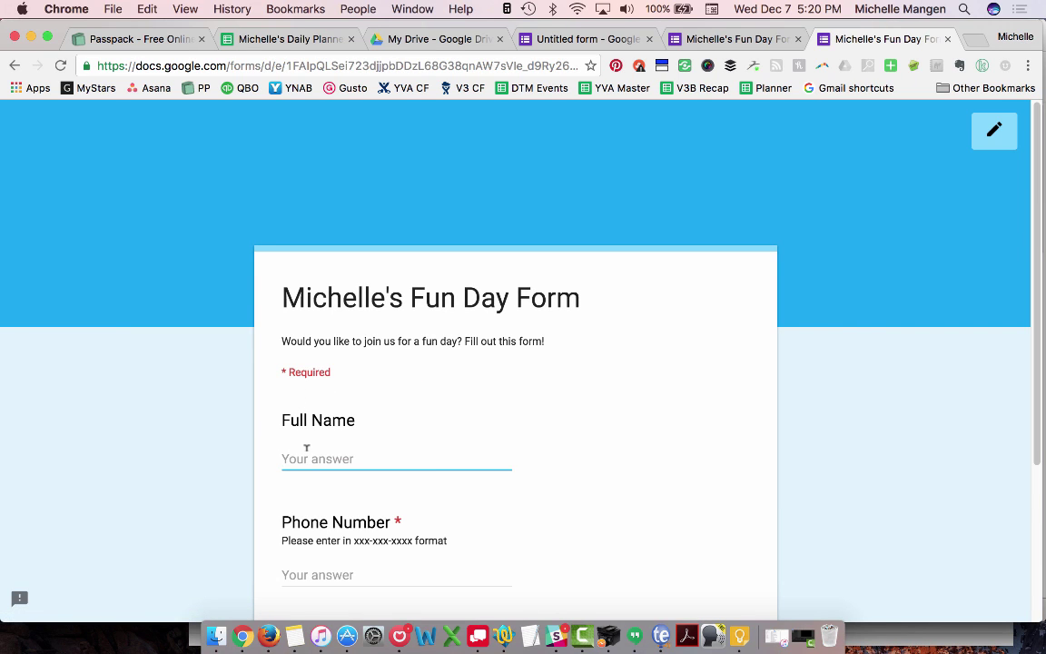
pyautogui.write('Optimus Prime')
pyautogui.press('Tab')
pyautogui.scroll(-5, 319, 413)
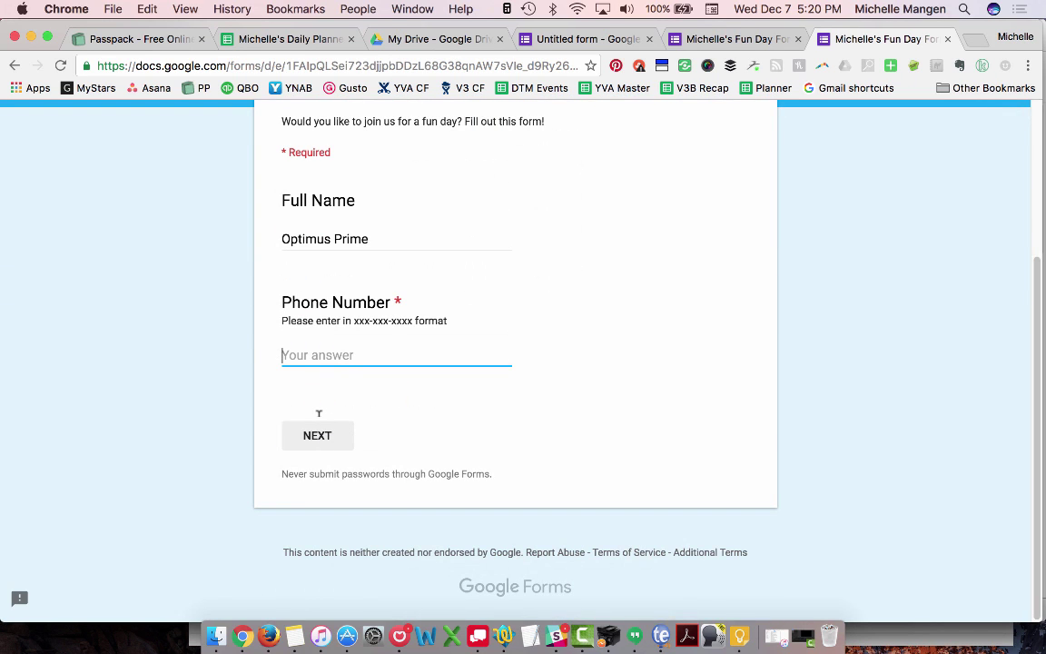
pyautogui.write('555-555-5555')
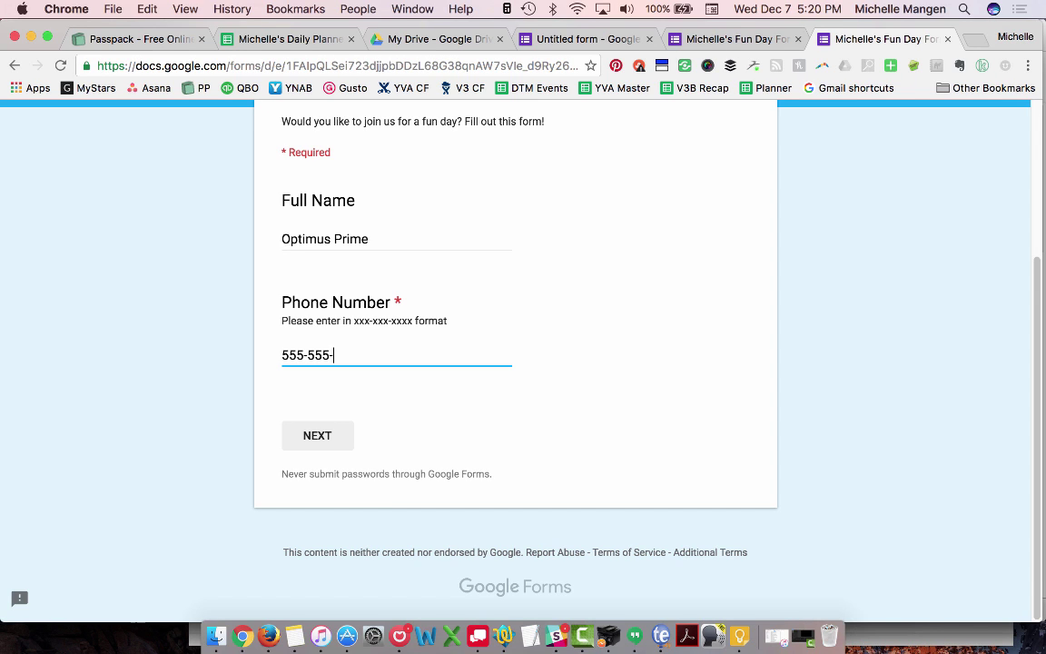
pyautogui.click(305, 448)
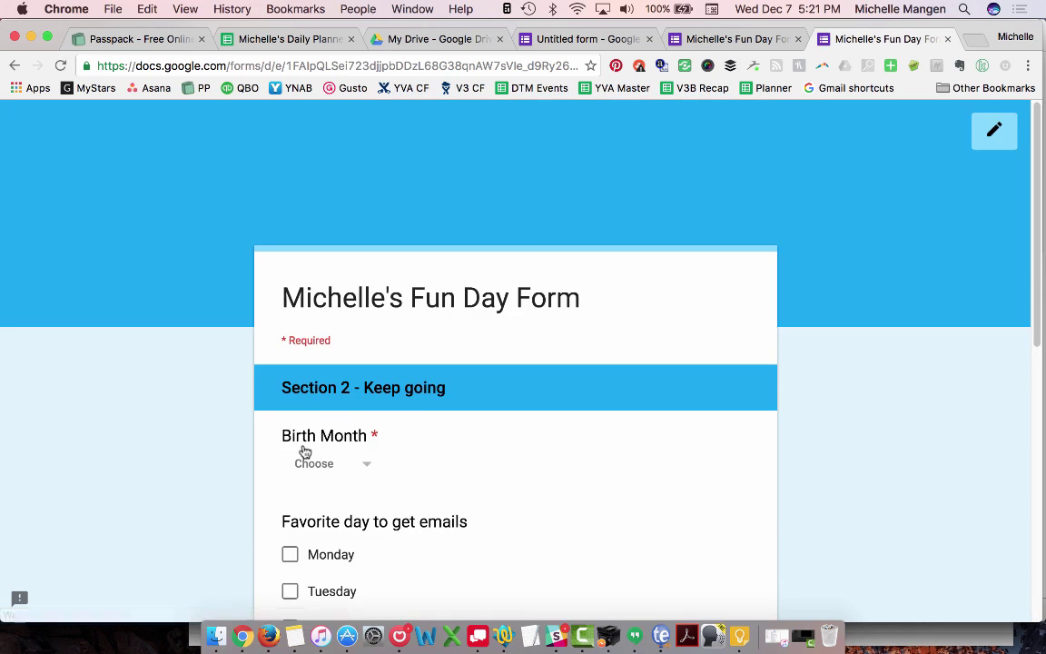
# Step: Choose October as the birth month and select Monday and Tuesday as the favorite days to get emails
pyautogui.scroll(-5, 304, 454)
pyautogui.click(327, 210)
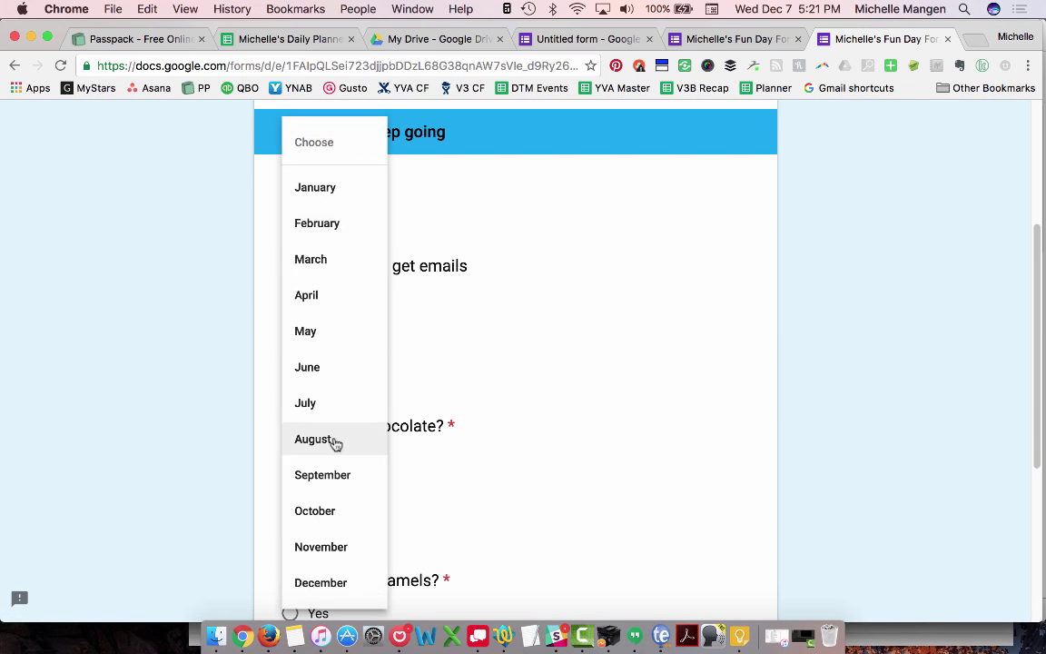
pyautogui.click(311, 512)
pyautogui.click(289, 334)
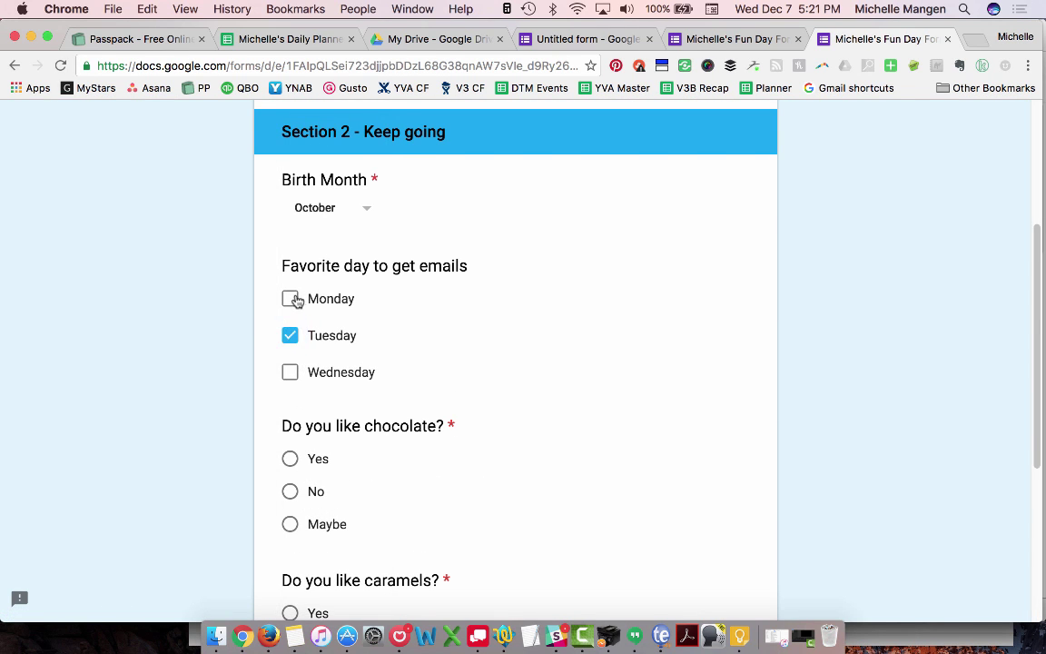
pyautogui.click(290, 298)
# Step: Answer No for chocolate and Maybe for caramels, continue to the final section, and submit the second test response
pyautogui.click(290, 491)
pyautogui.scroll(-4, 294, 490)
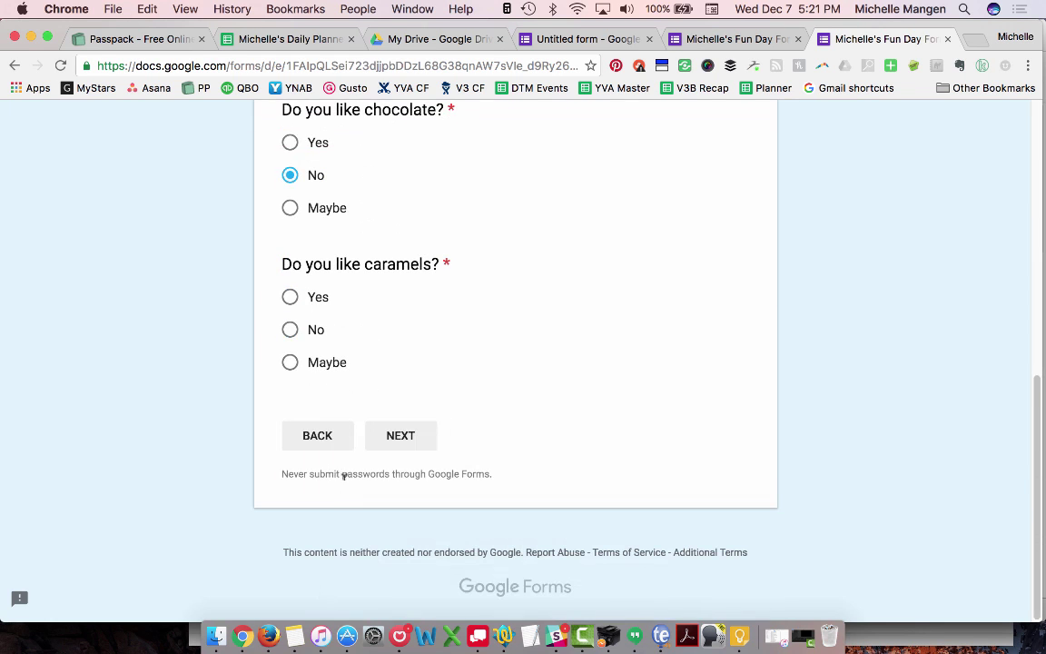
pyautogui.click(290, 361)
pyautogui.click(416, 444)
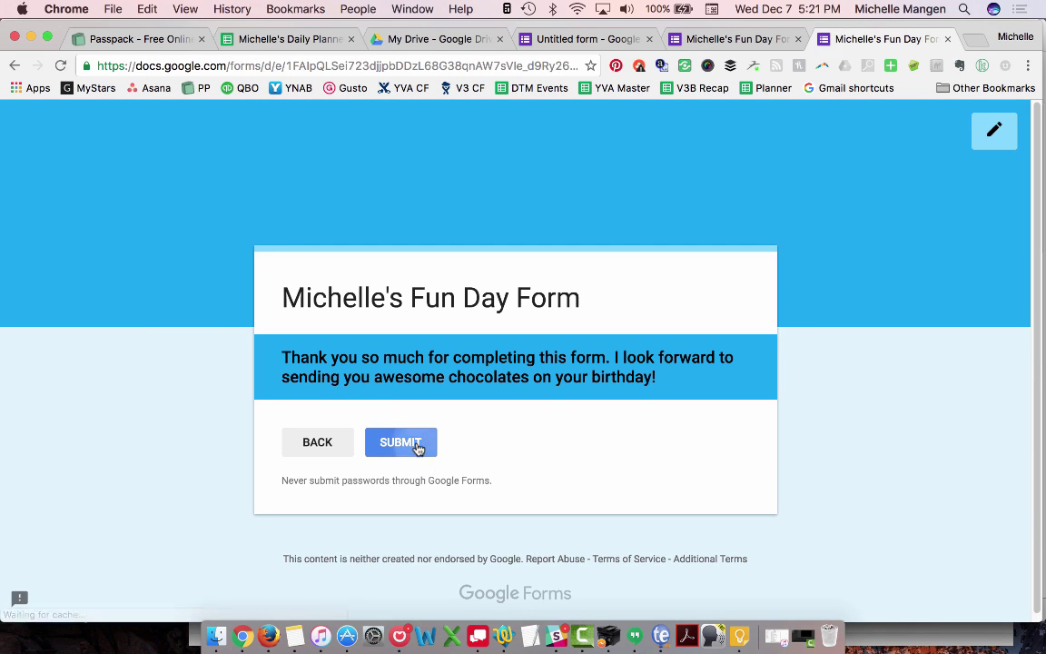
pyautogui.click(418, 449)
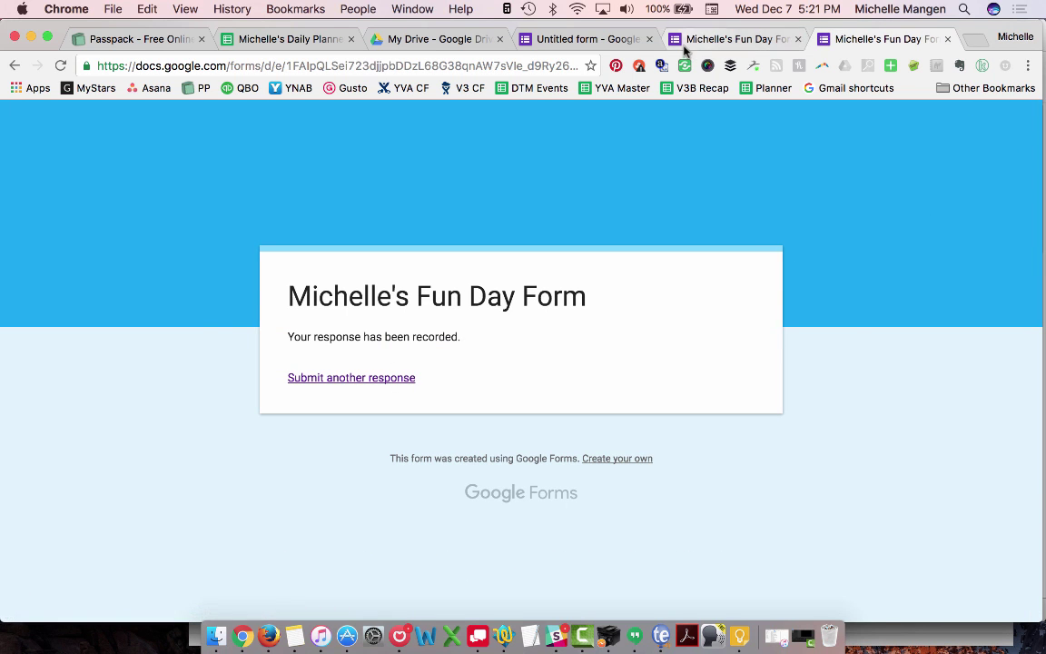
# Step: From the form editor's responses, create a new response spreadsheet named "Fun Day Form Responses"
pyautogui.click(581, 39)
pyautogui.scroll(3, 783, 187)
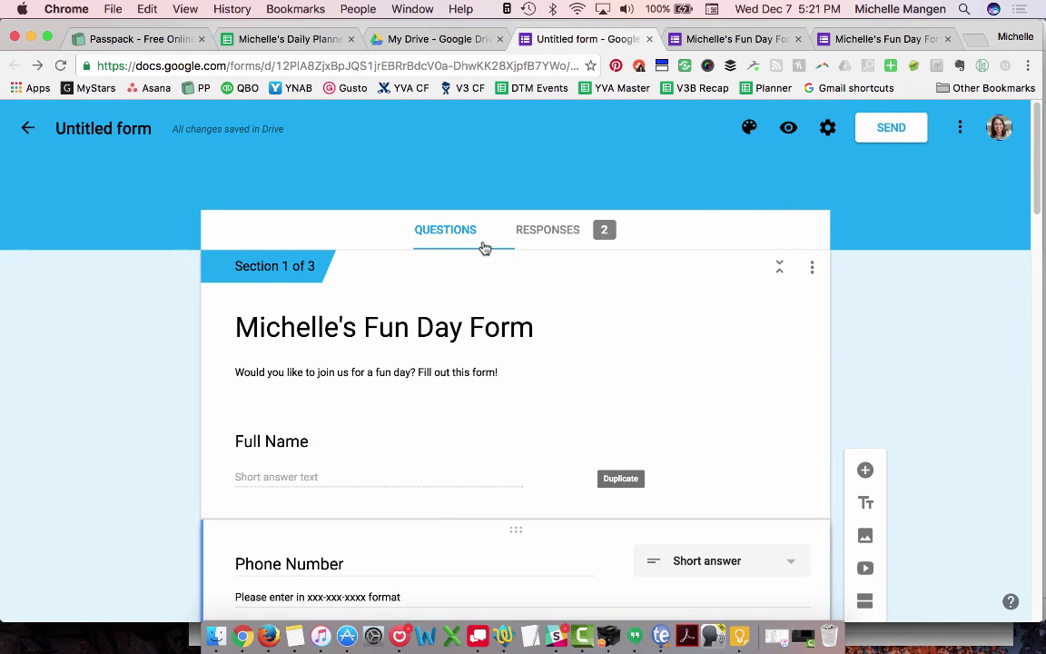
pyautogui.click(540, 228)
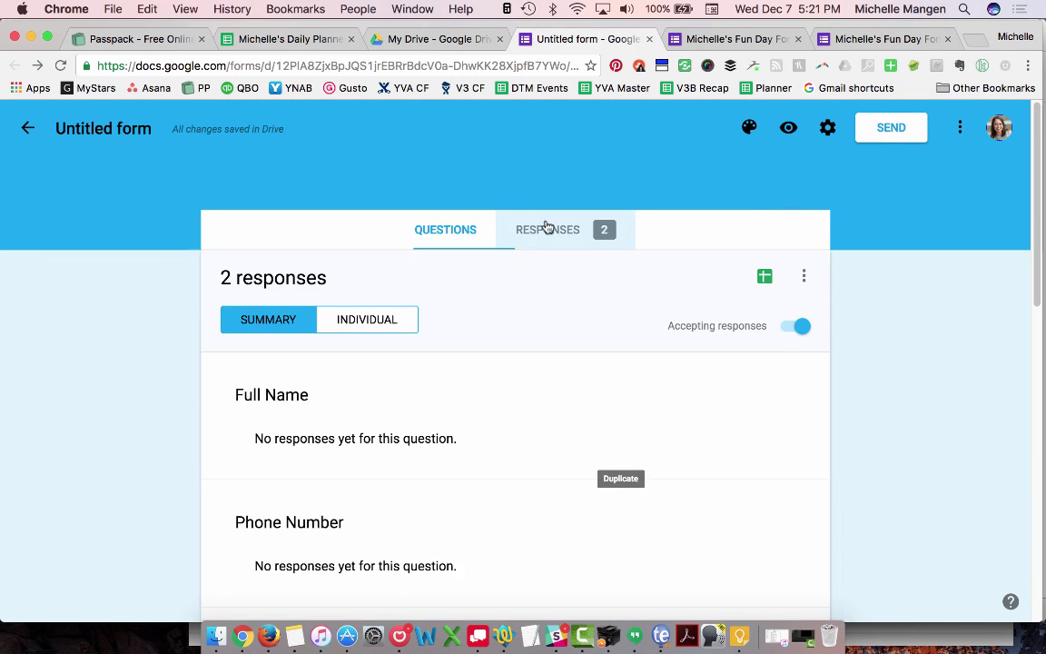
pyautogui.click(763, 277)
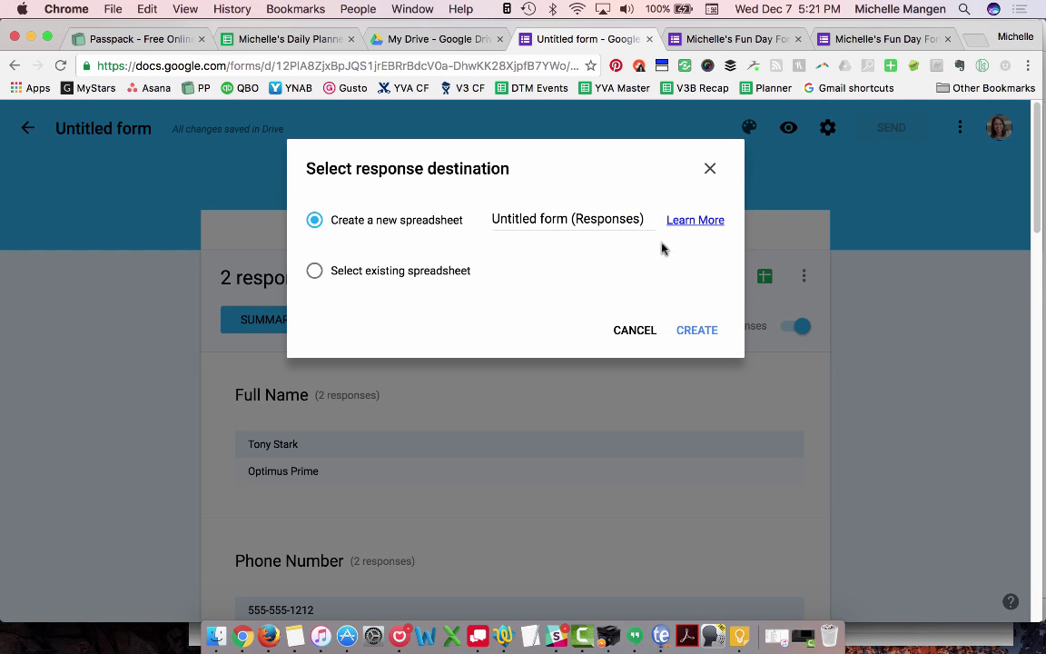
pyautogui.moveTo(647, 218); pyautogui.dragTo(535, 196)
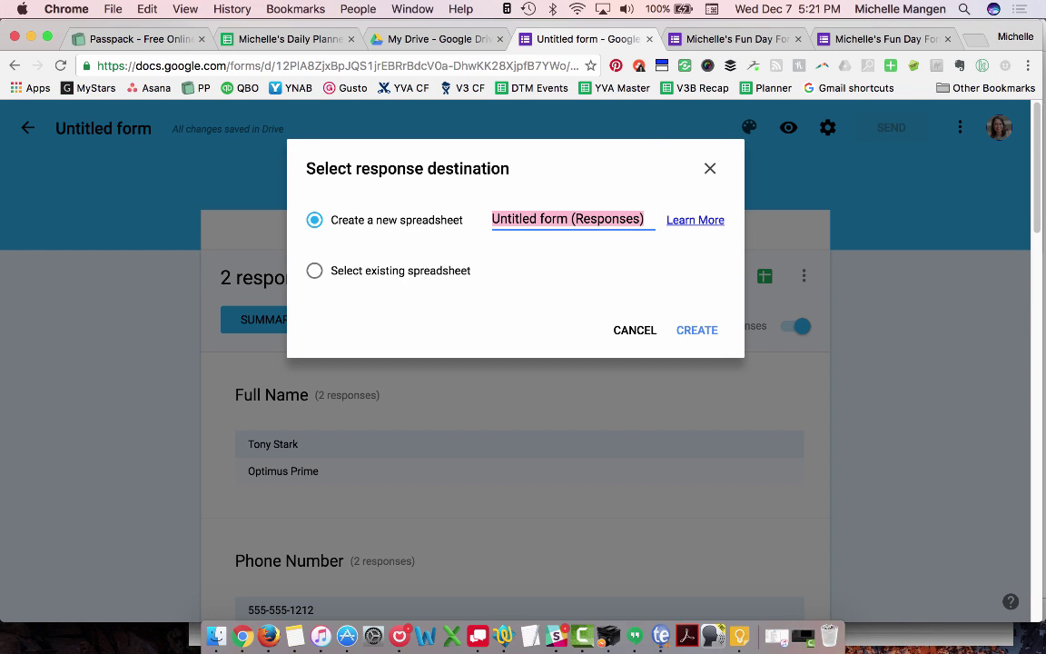
pyautogui.write('Fun Day Form Res')
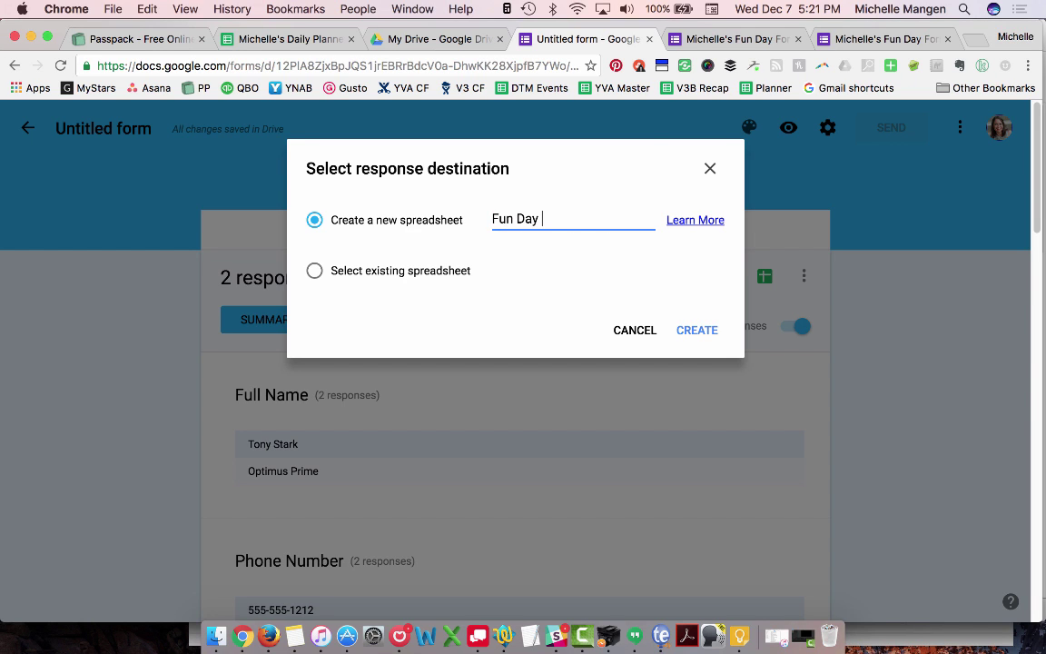
pyautogui.write('ponses')
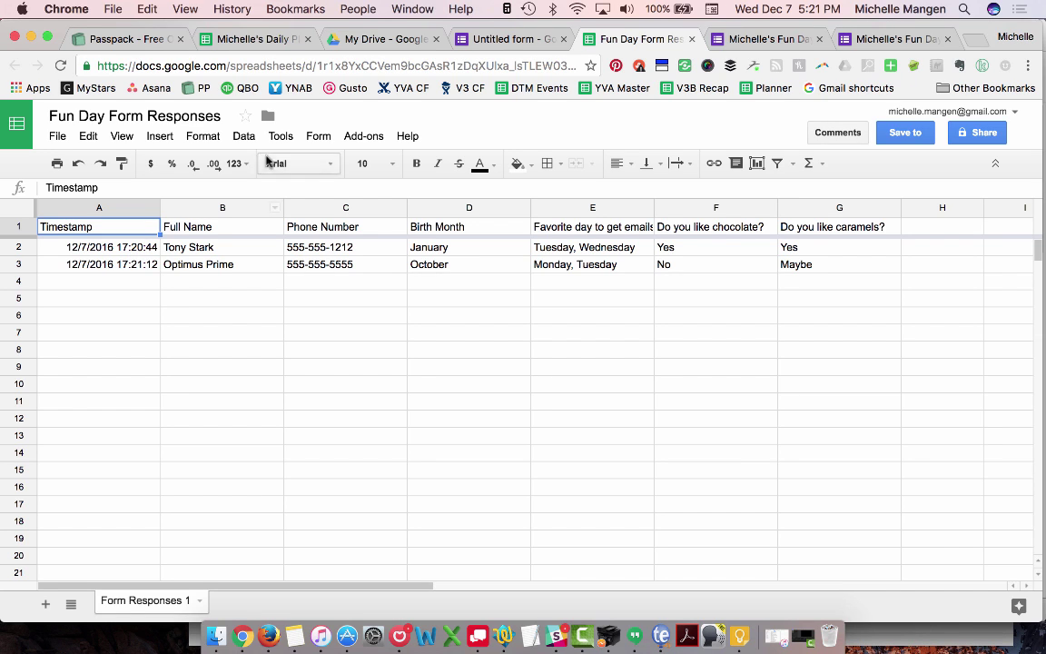
# Step: Add a filter to the response data, view the Birth Month column's filter options, and close them without applying anything
pyautogui.click(244, 137)
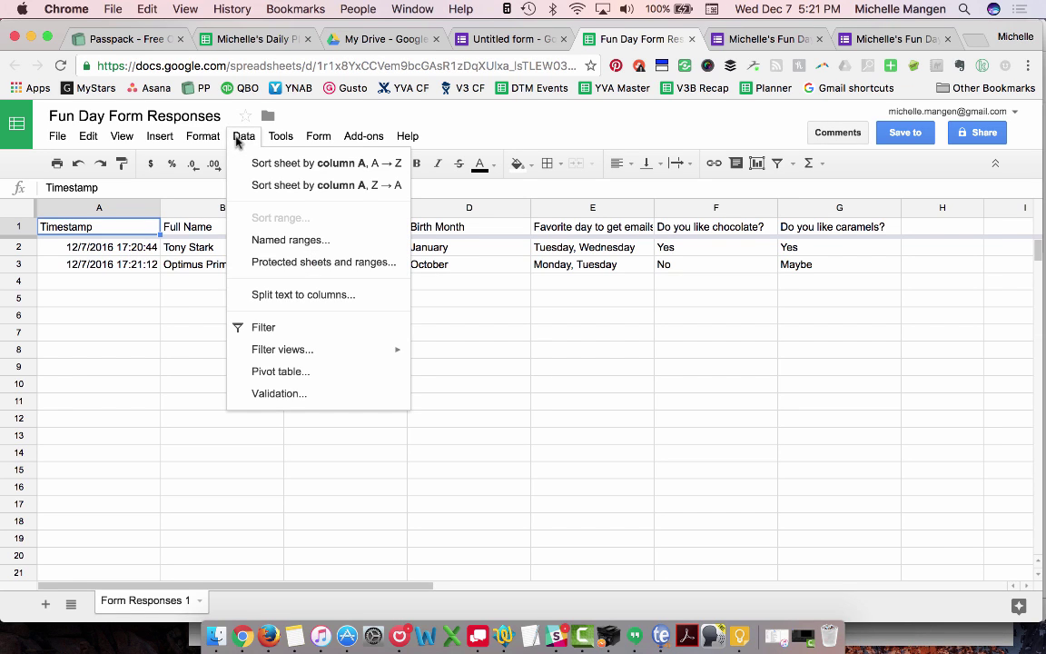
pyautogui.click(273, 329)
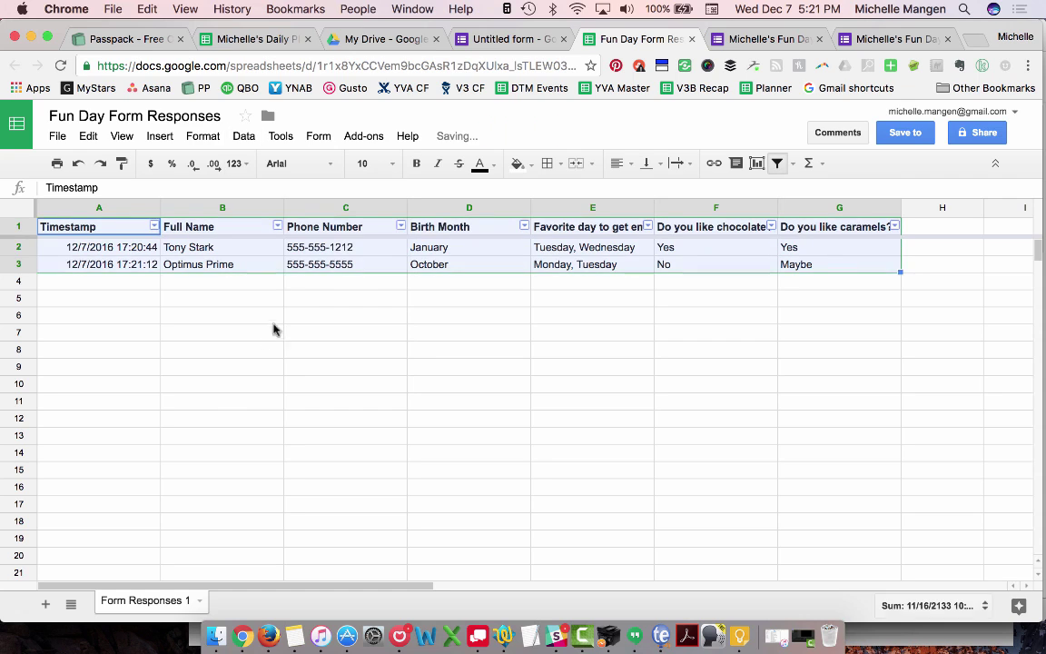
pyautogui.click(441, 227)
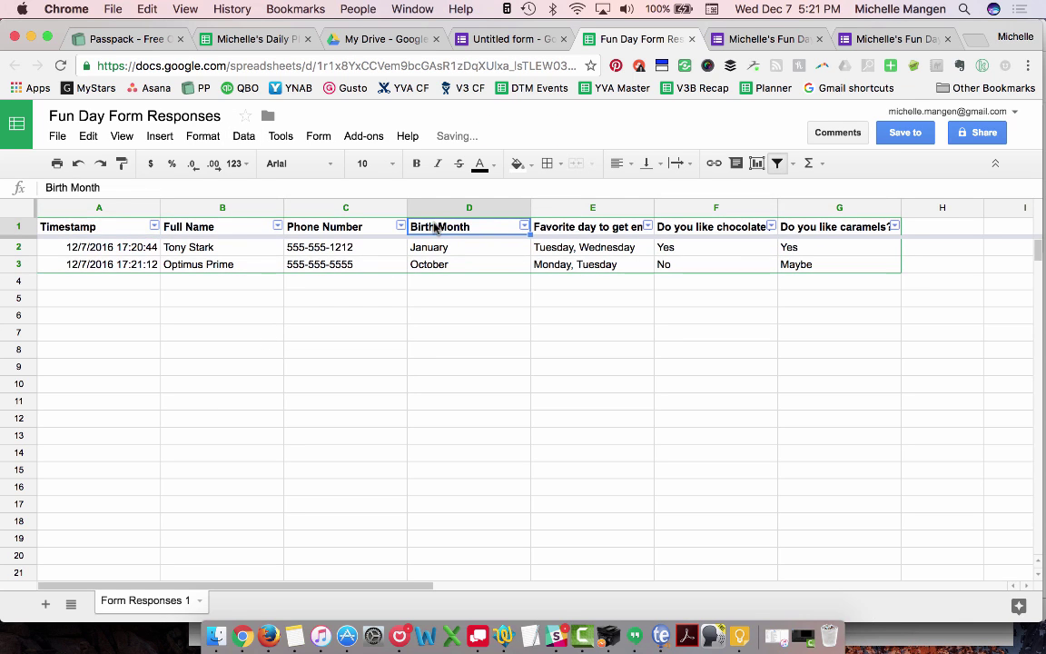
pyautogui.click(525, 227)
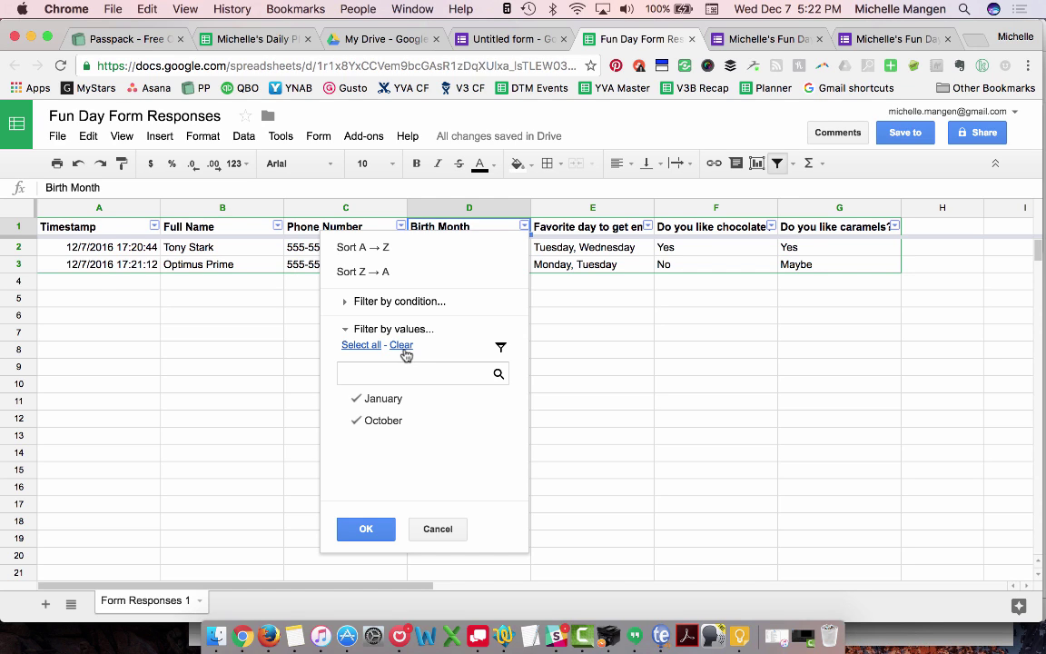
pyautogui.click(431, 532)
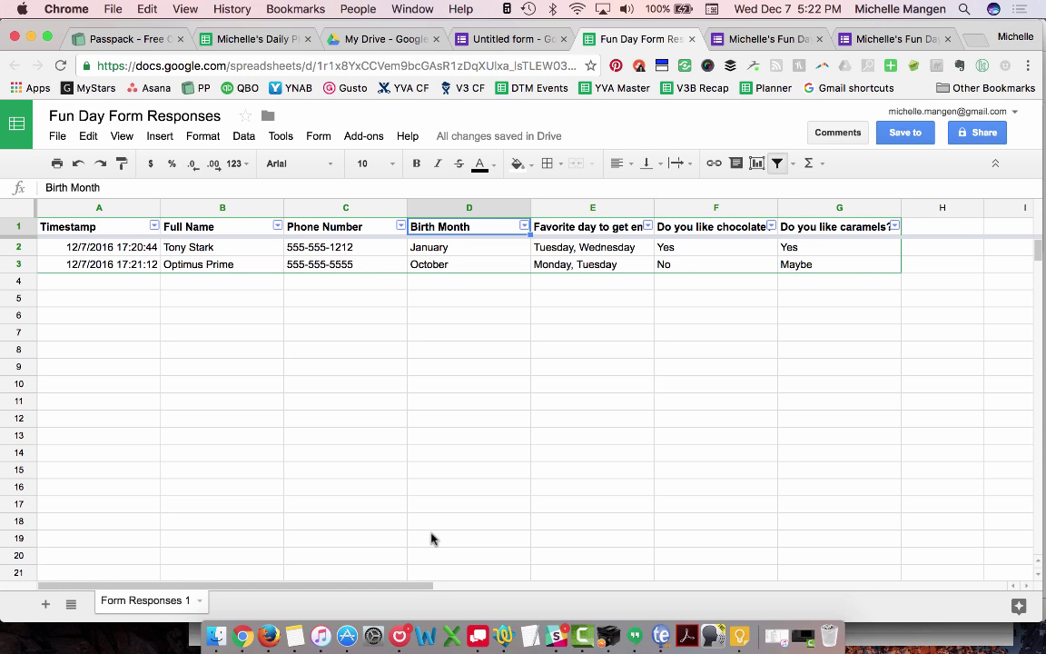
# Step: Look at the form's responses in the editor, then return to the response spreadsheet and select its web address
pyautogui.click(495, 39)
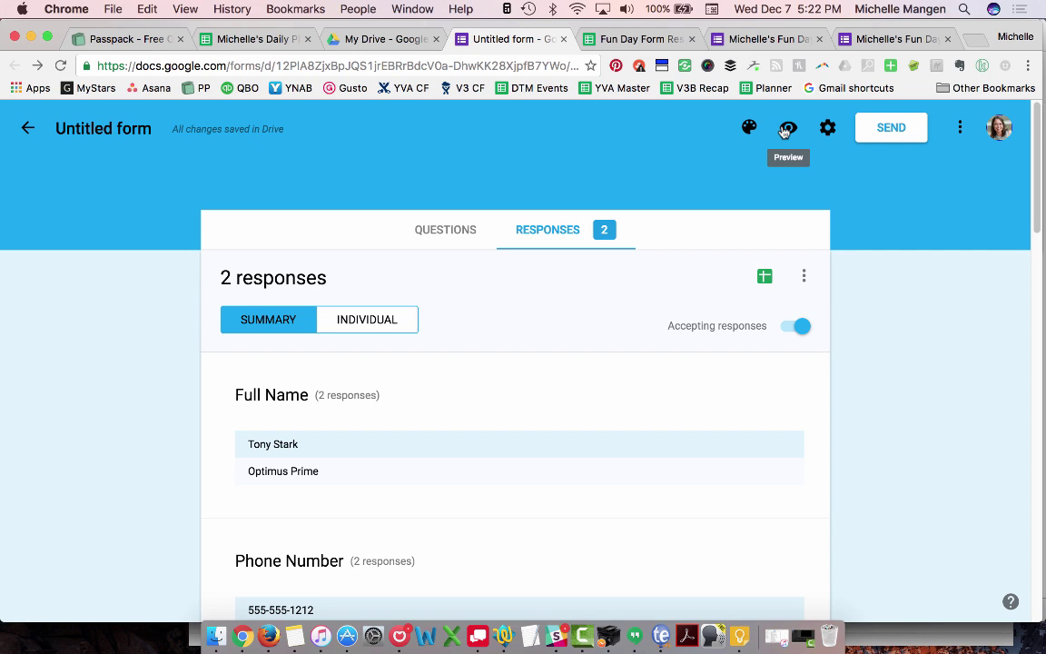
pyautogui.click(627, 39)
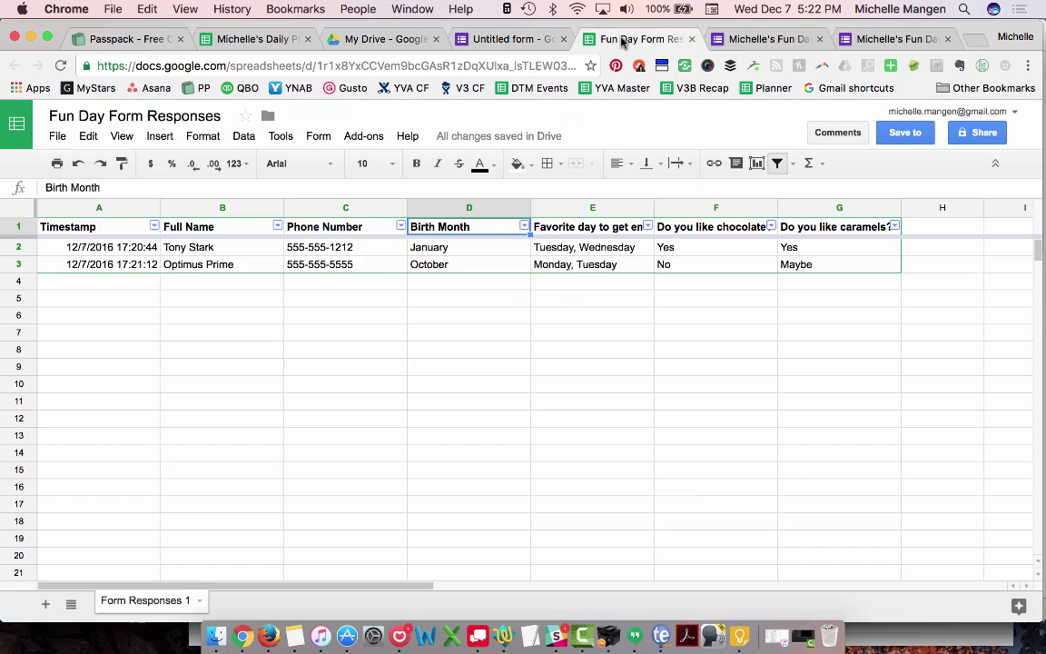
pyautogui.click(472, 67)
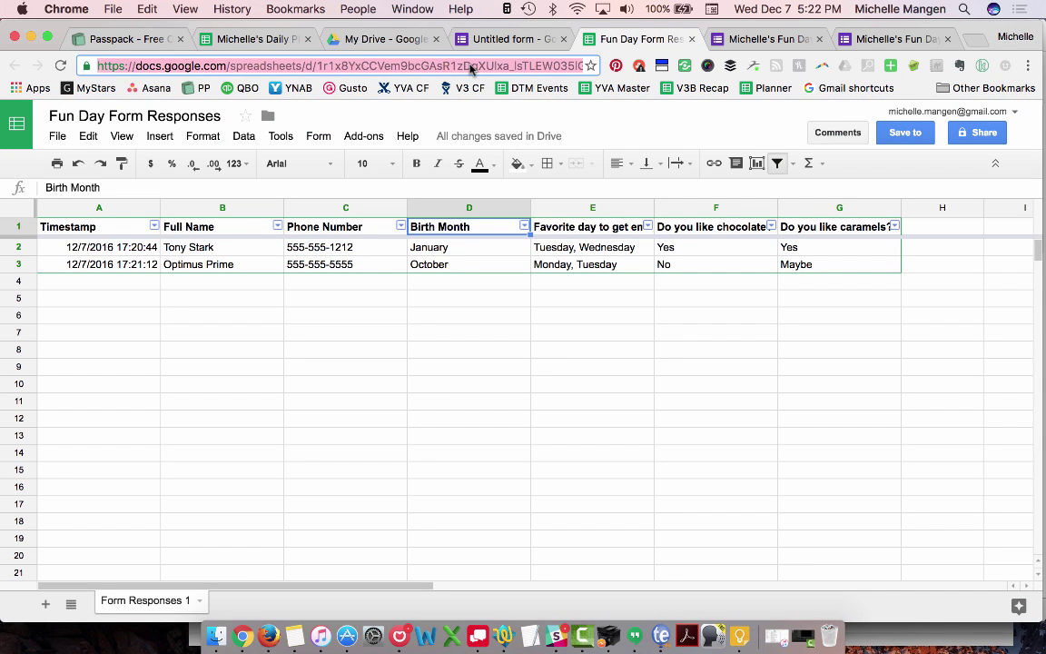